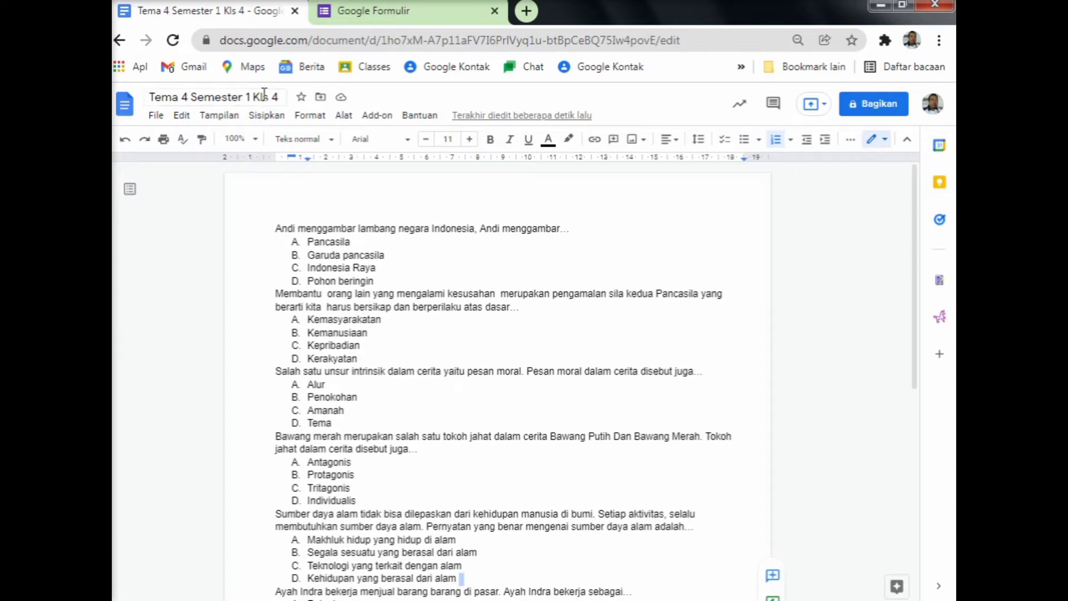
# Select the title of the 'Tema 4 Semester 1 Kls 4' quiz document for editing.
pyautogui.click(277, 95)
# Copy the document title 'Tema 4 Semester 1 Kls 4' and switch to Google Forms.
pyautogui.moveTo(280, 97); pyautogui.dragTo(160, 92)
pyautogui.rightClick(150, 97)
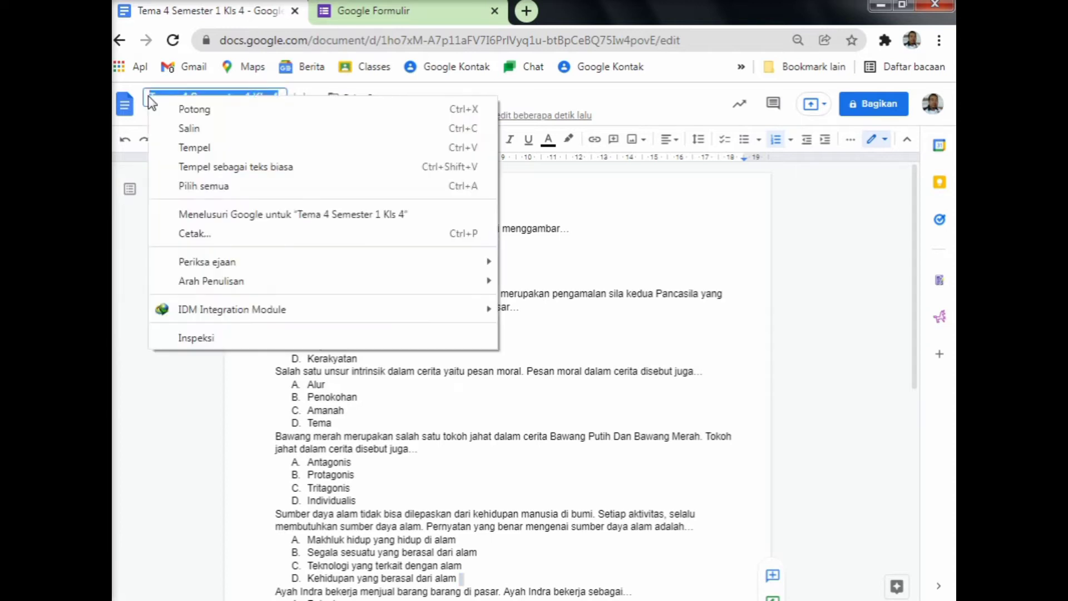
pyautogui.click(195, 129)
pyautogui.click(310, 211)
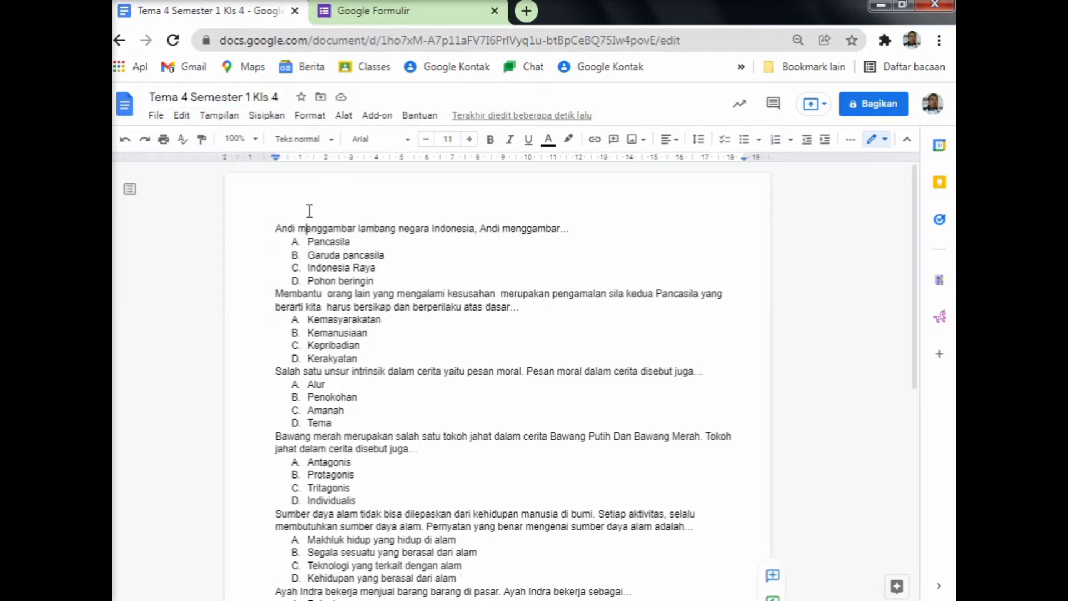
pyautogui.click(391, 15)
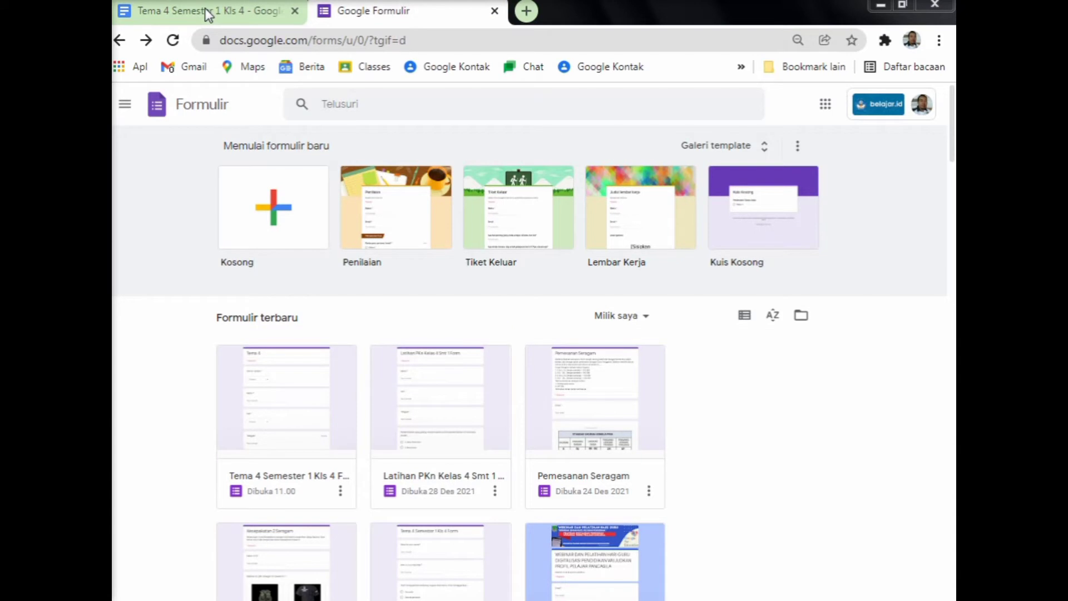
# Create a blank form without its default question and bring up the Marketplace add-ons window.
pyautogui.click(292, 232)
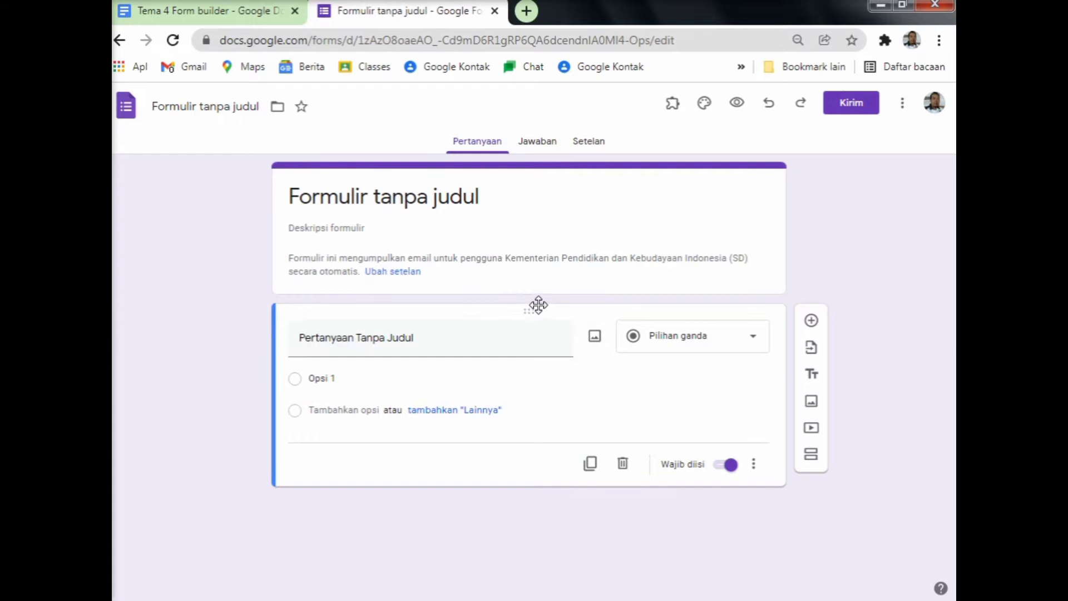
pyautogui.click(623, 464)
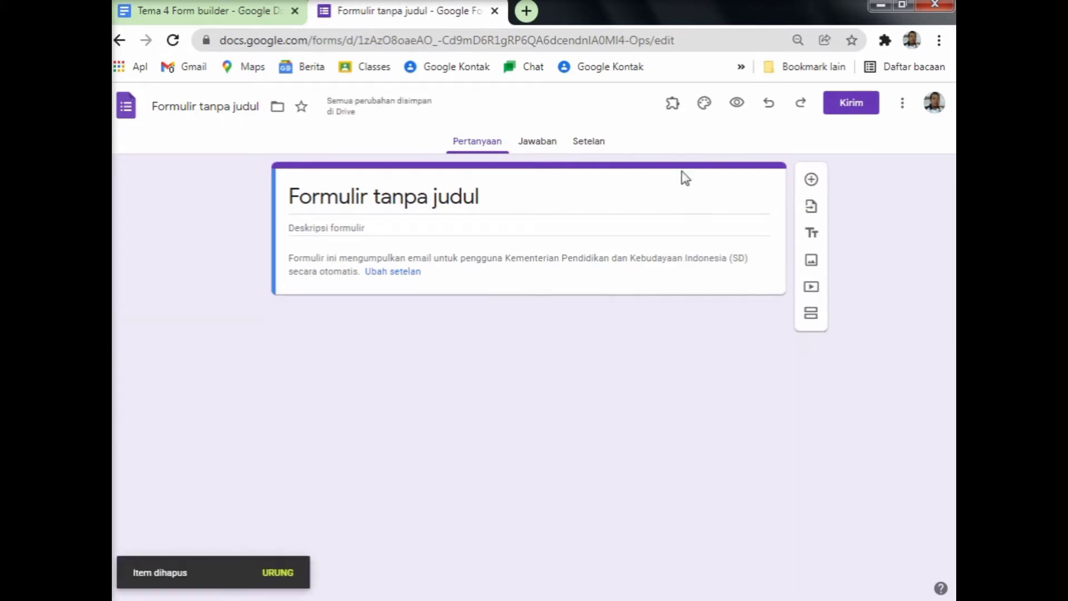
pyautogui.click(673, 104)
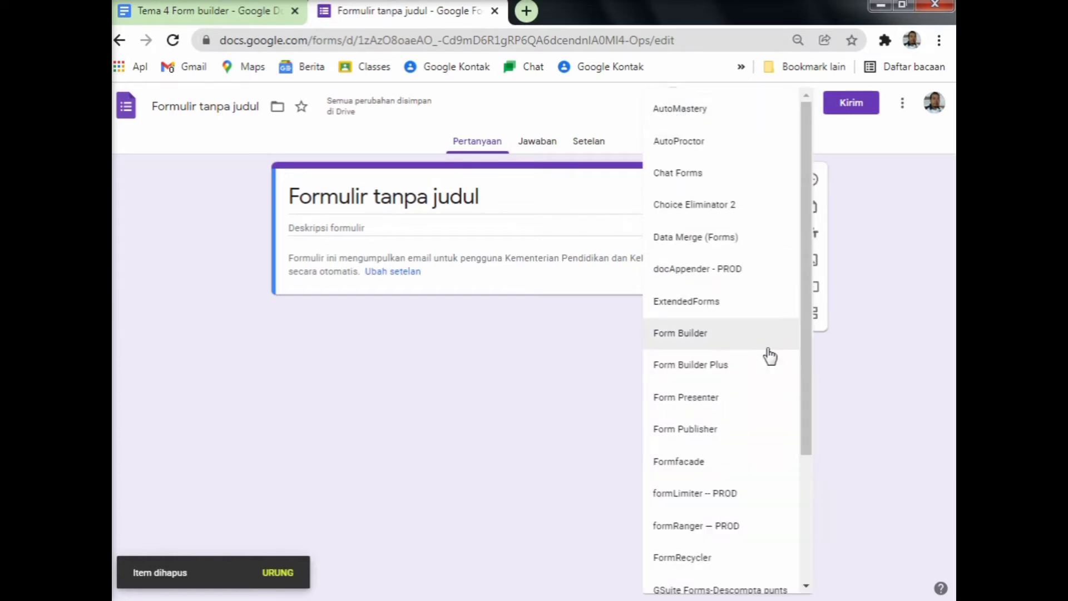
pyautogui.click(569, 399)
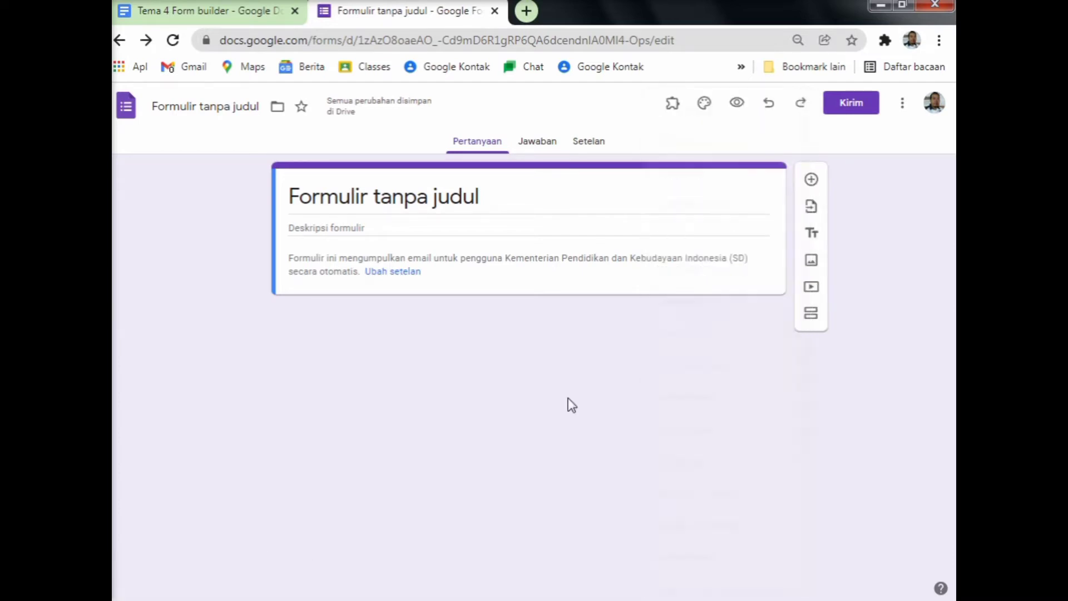
pyautogui.click(902, 104)
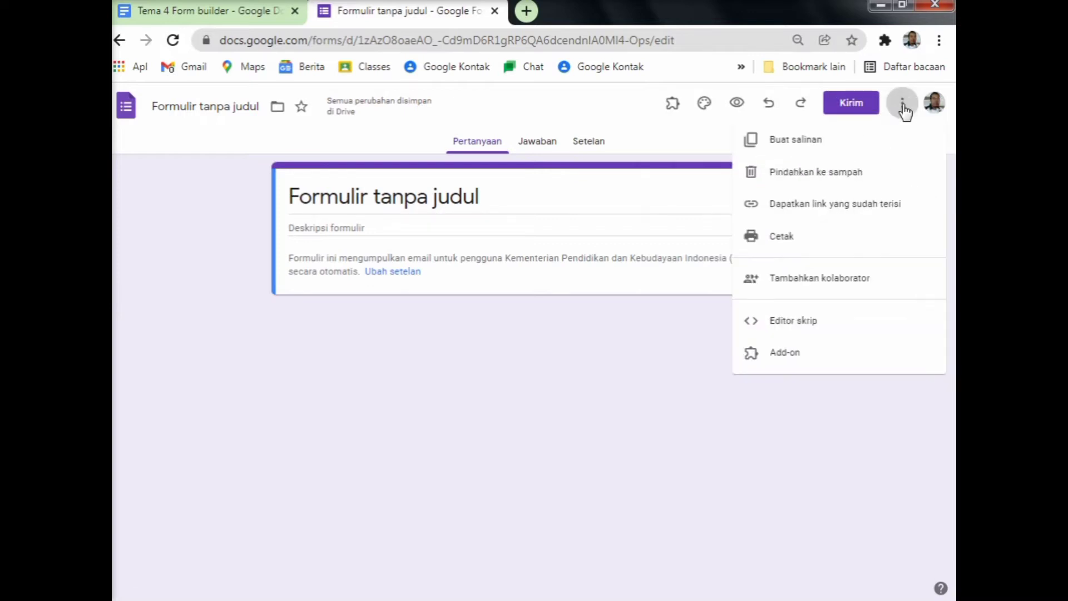
pyautogui.click(821, 357)
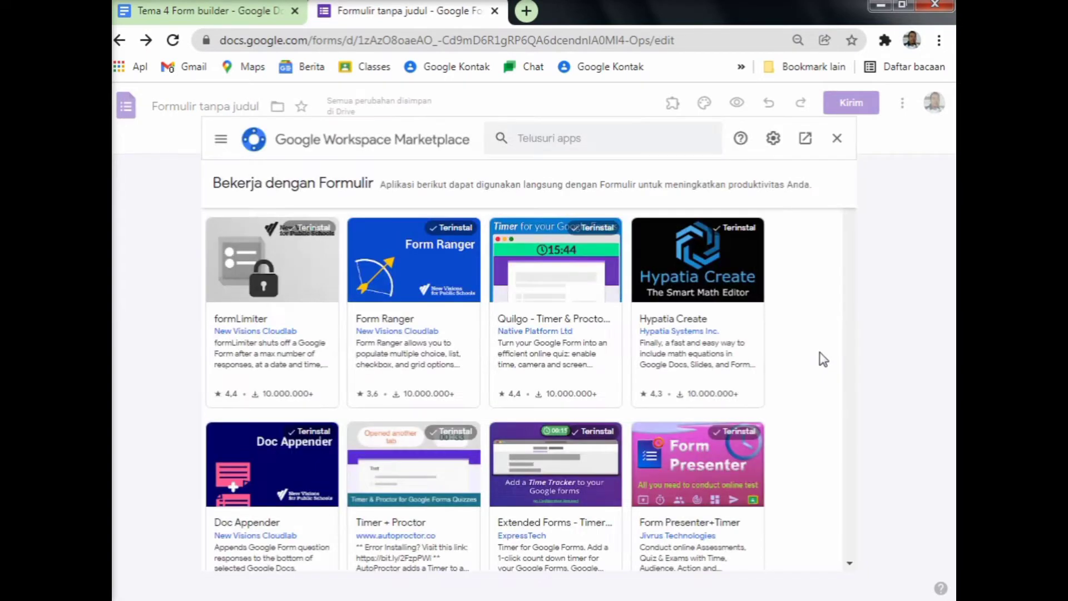
pyautogui.click(528, 139)
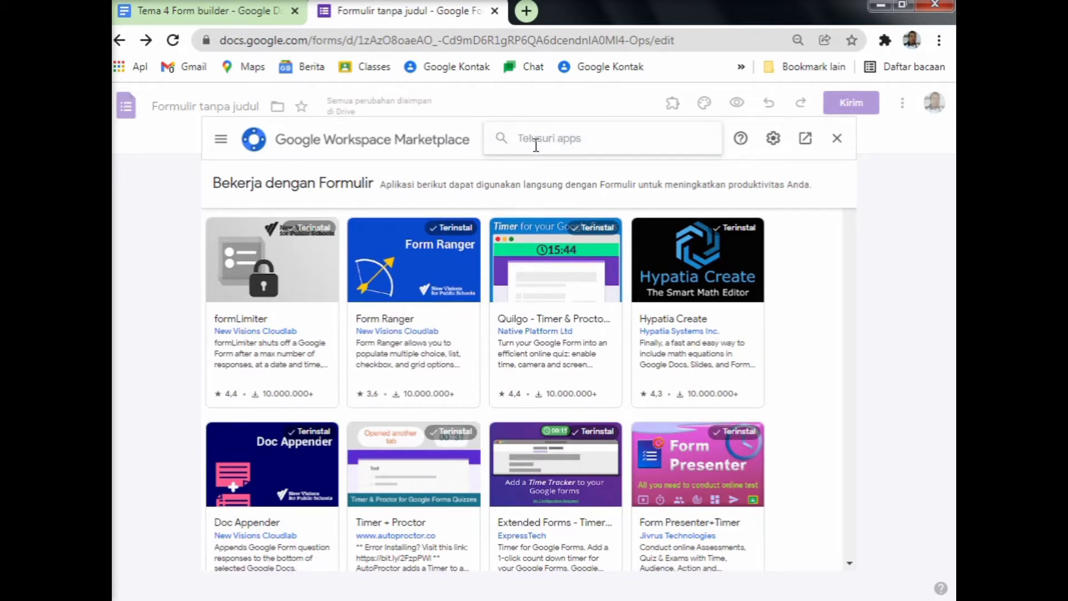
pyautogui.write('fd')
pyautogui.write('rm builde')
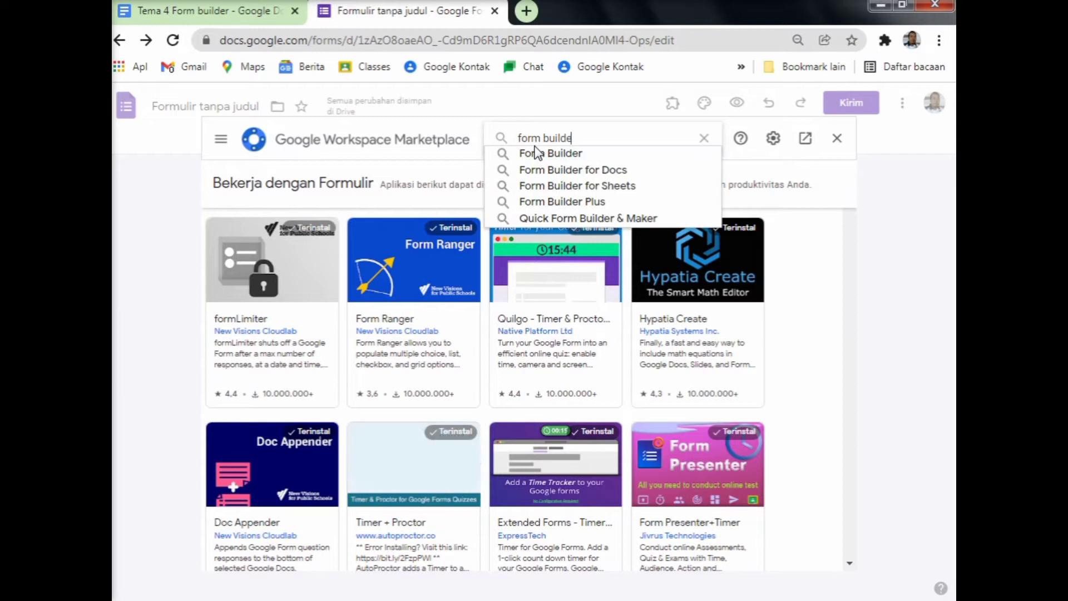
pyautogui.write('r')
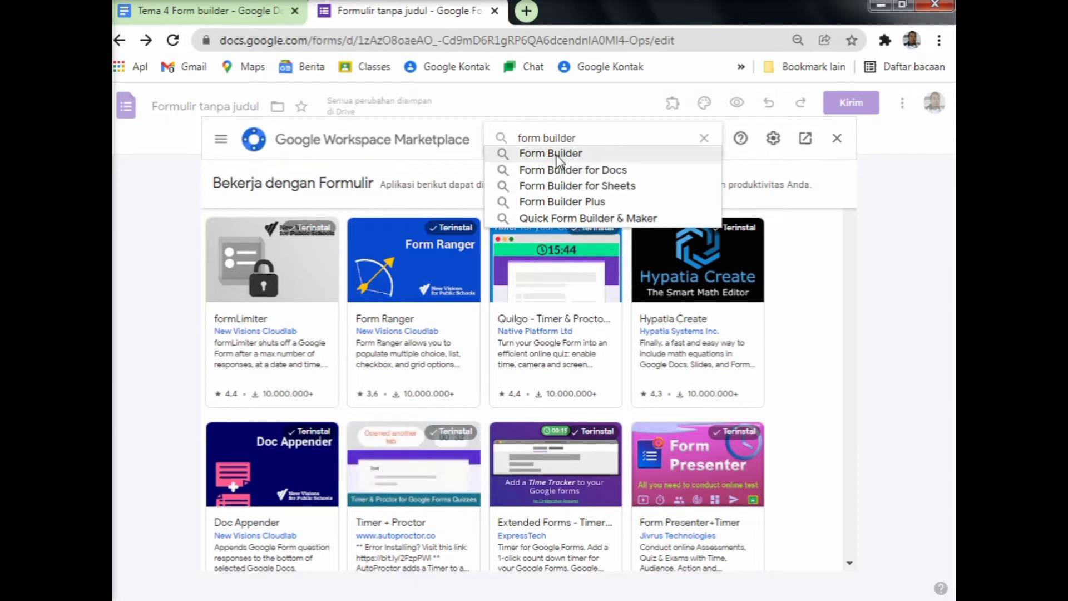
pyautogui.click(554, 153)
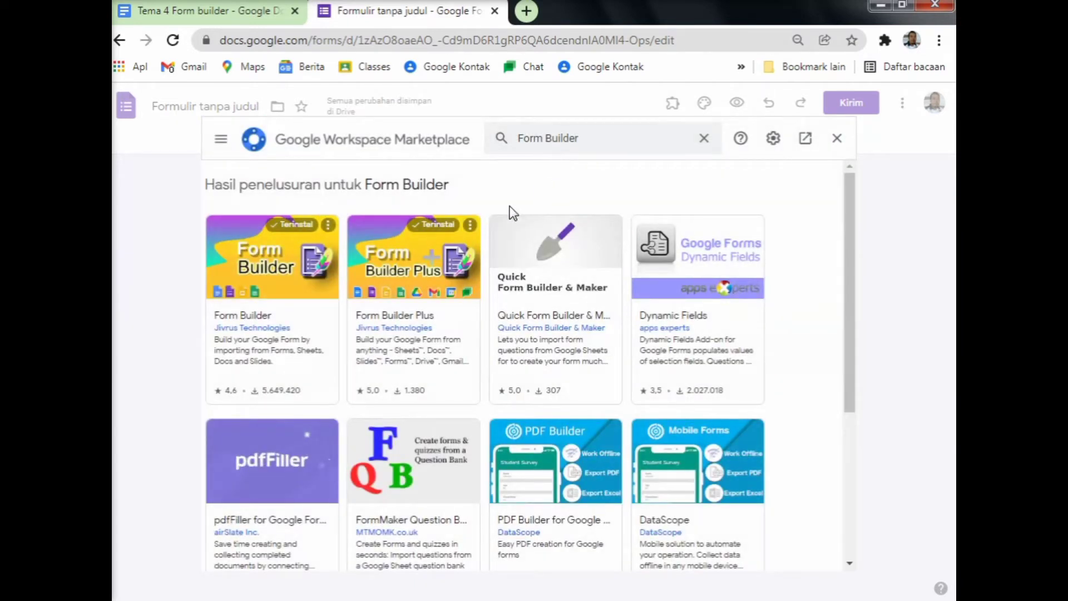
pyautogui.click(298, 313)
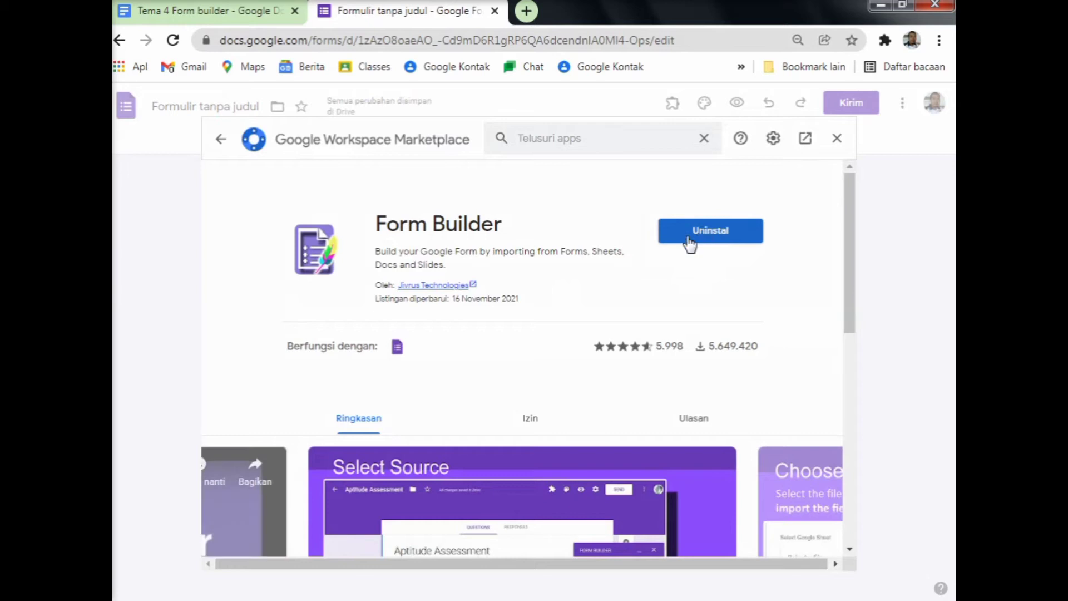
pyautogui.click(840, 143)
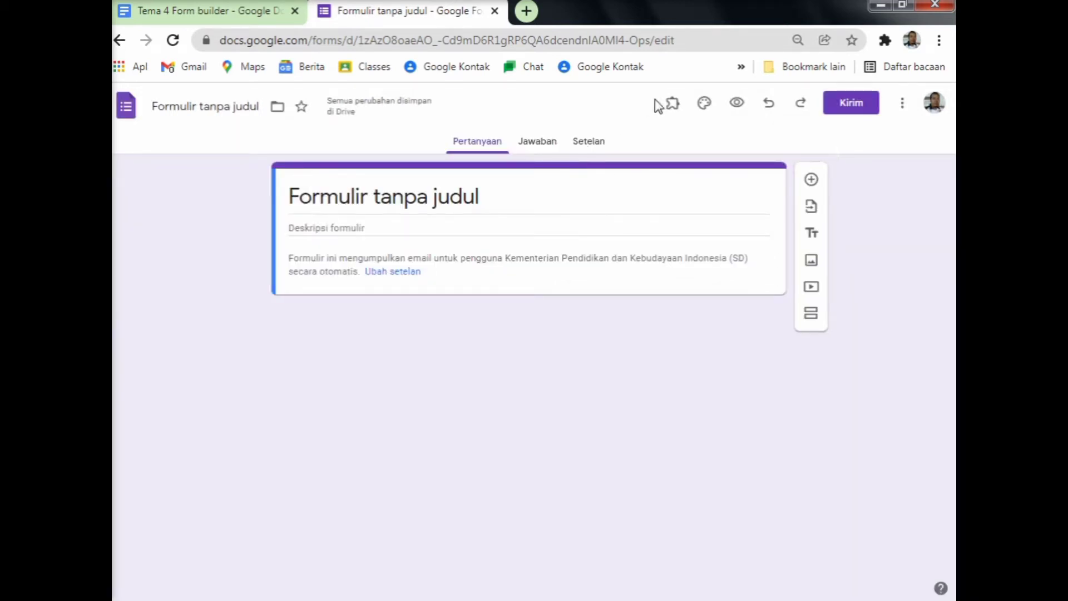
# Launch Form Builder, reloading the page once, and start importing questions from Google Docs.
pyautogui.click(675, 105)
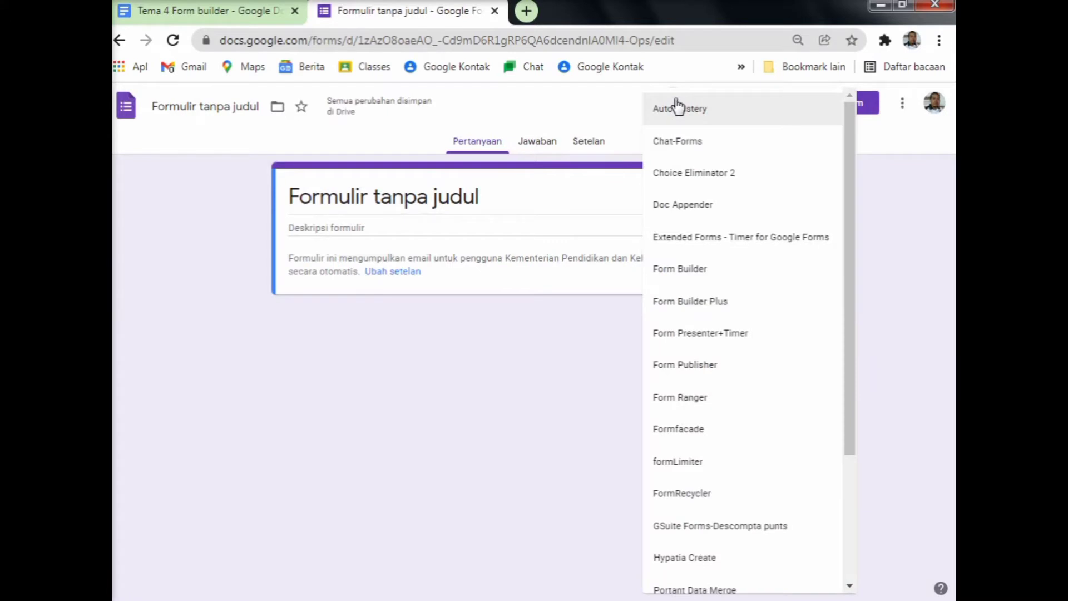
pyautogui.click(691, 270)
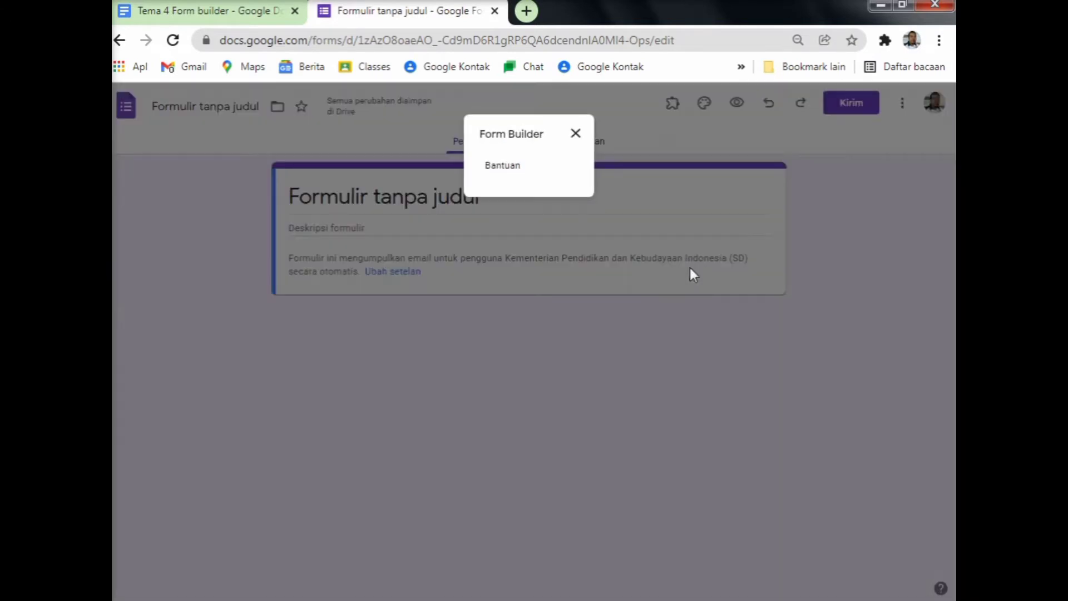
pyautogui.click(576, 134)
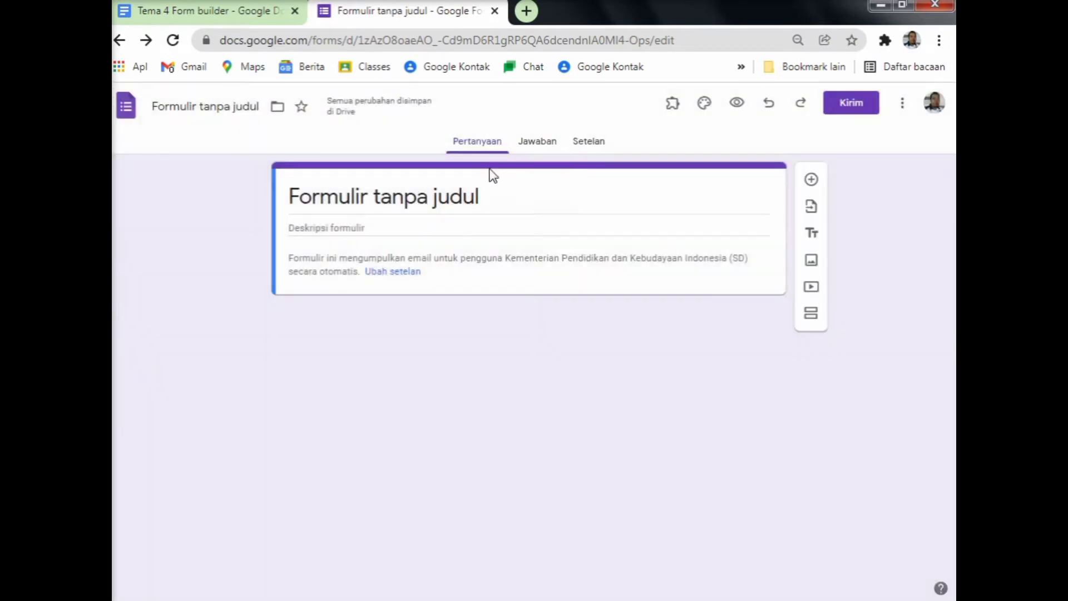
pyautogui.click(173, 40)
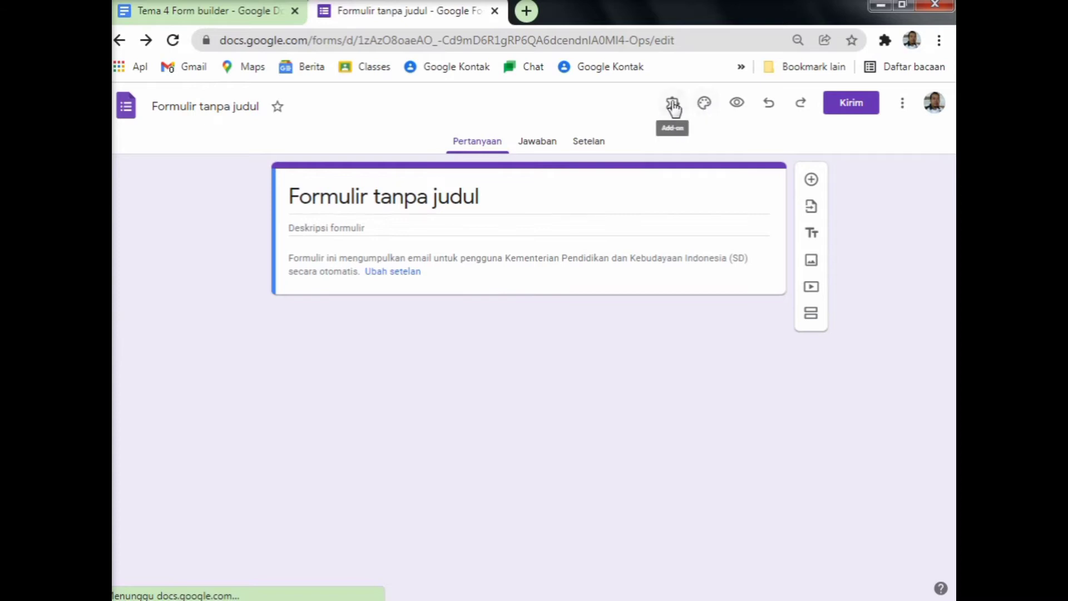
pyautogui.click(673, 106)
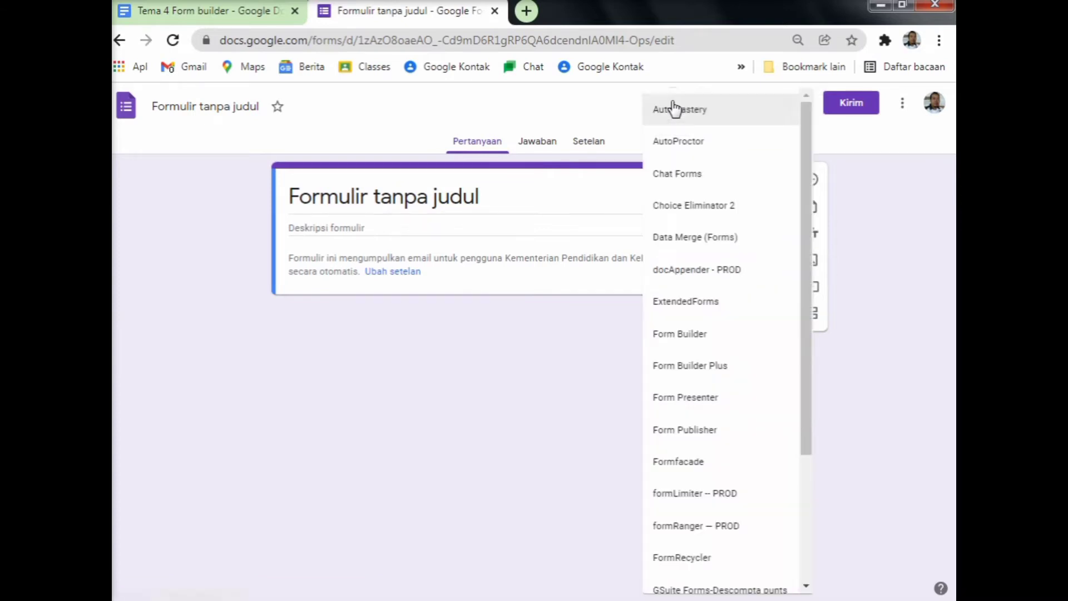
pyautogui.click(728, 336)
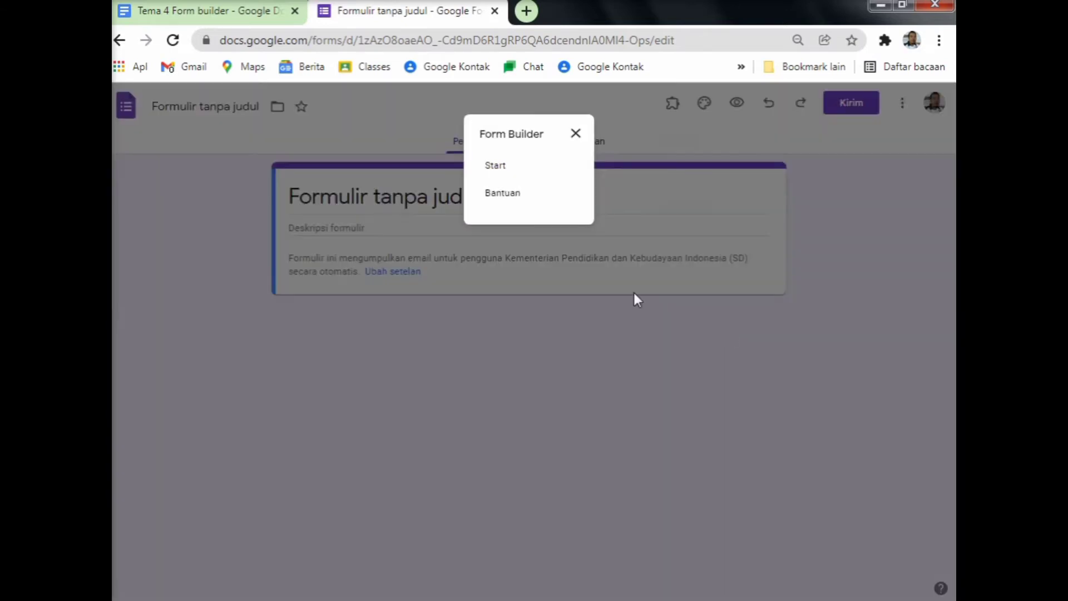
pyautogui.click(495, 167)
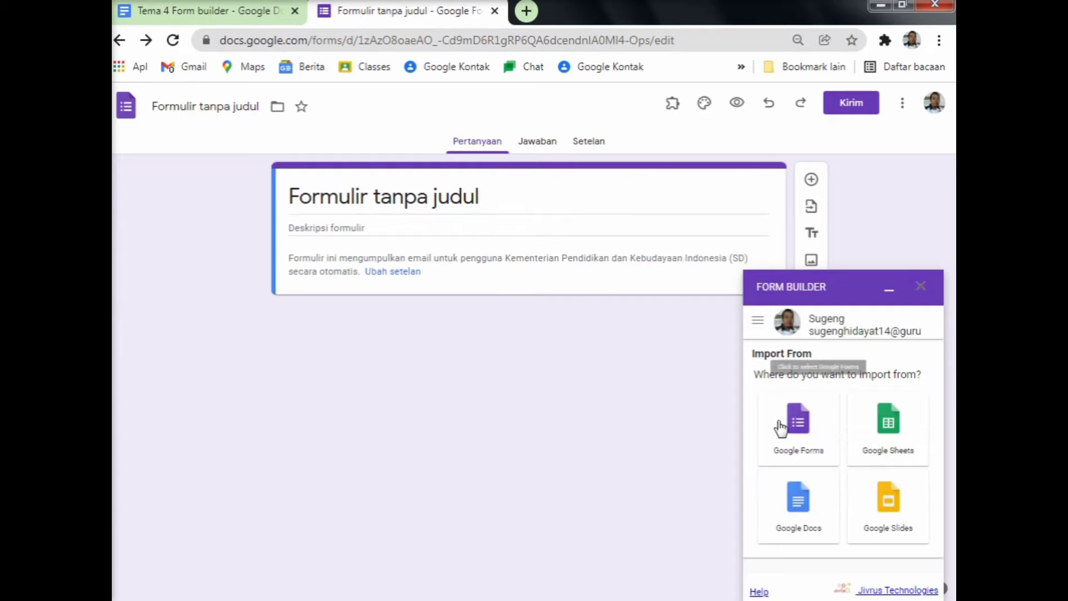
pyautogui.click(802, 504)
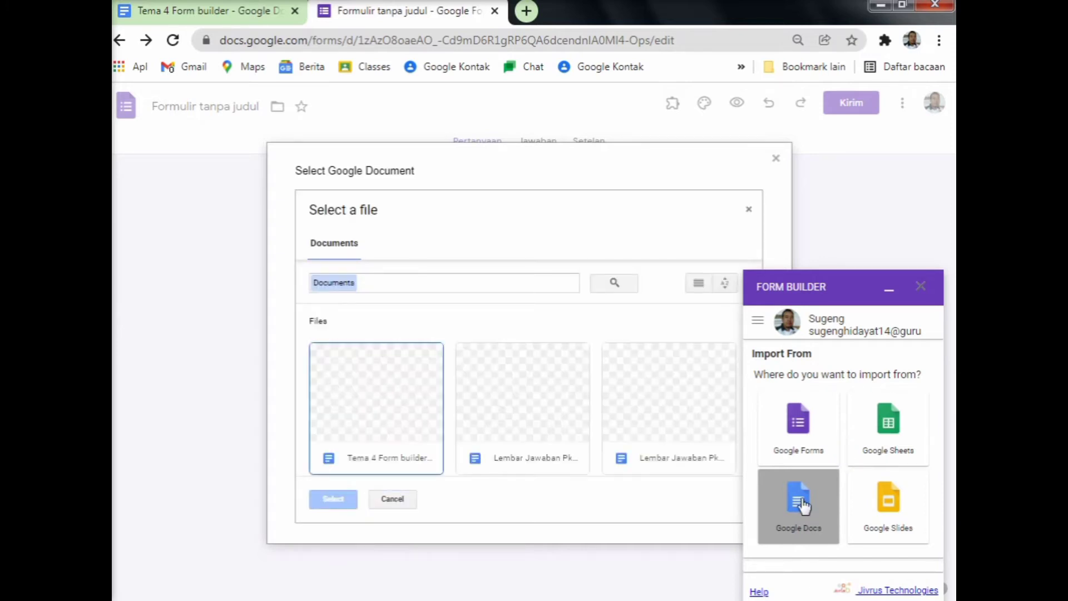
# Pick the 'Tema 4 Form builder' document and import all seven ticked questions.
pyautogui.click(388, 420)
pyautogui.click(326, 503)
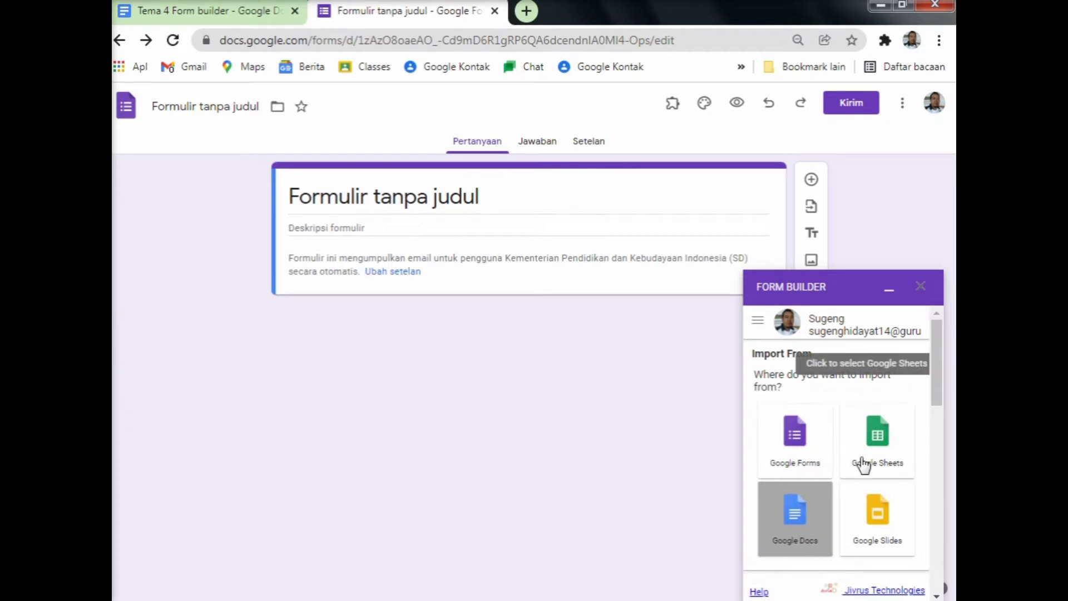
pyautogui.scroll(-4, 863, 465)
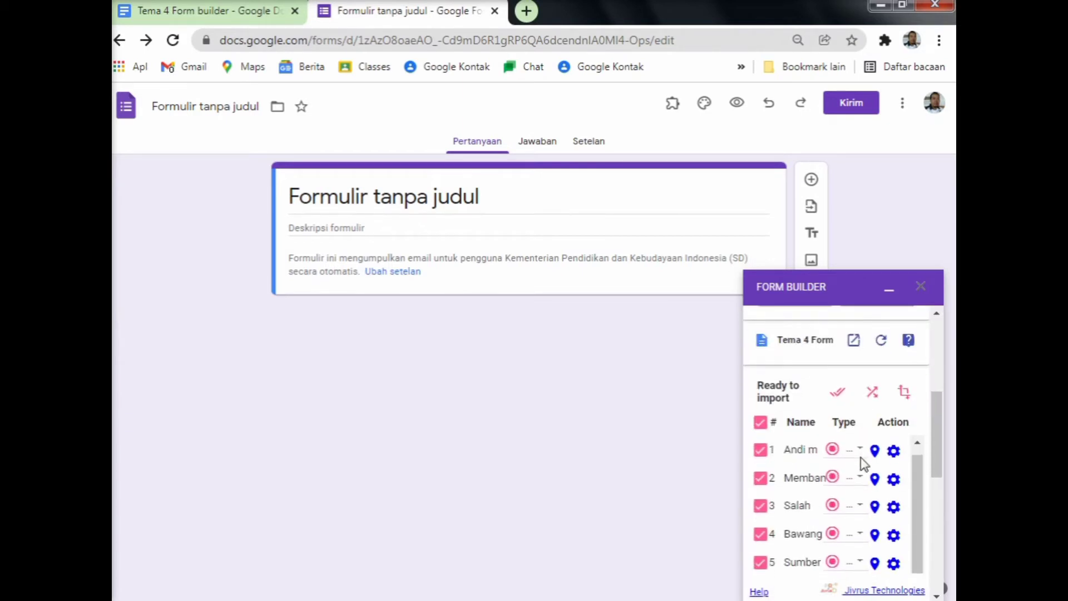
pyautogui.moveTo(937, 446); pyautogui.dragTo(939, 487)
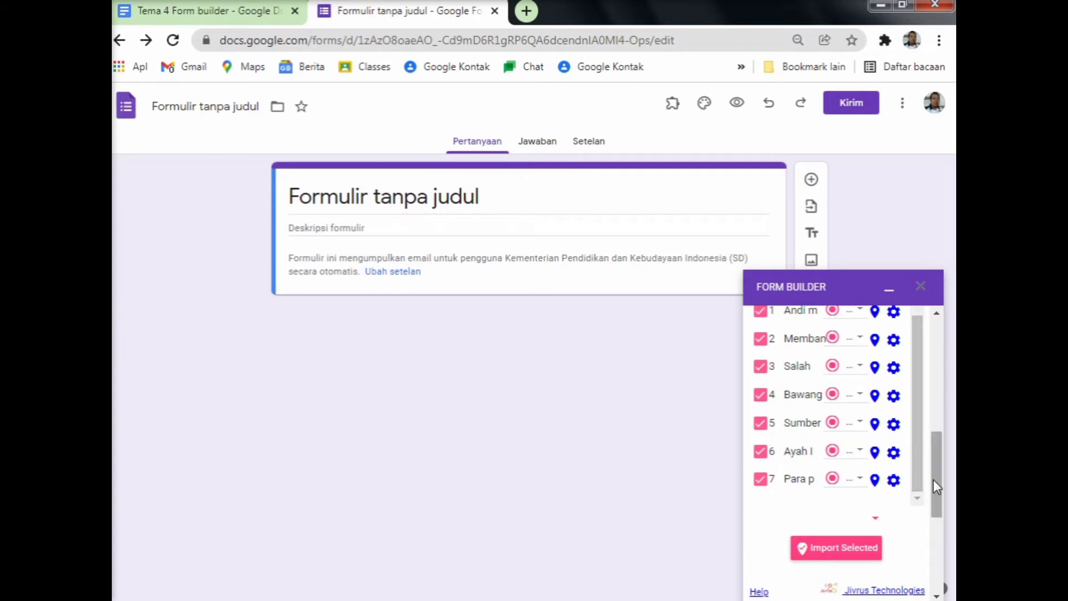
pyautogui.scroll(-1, 864, 470)
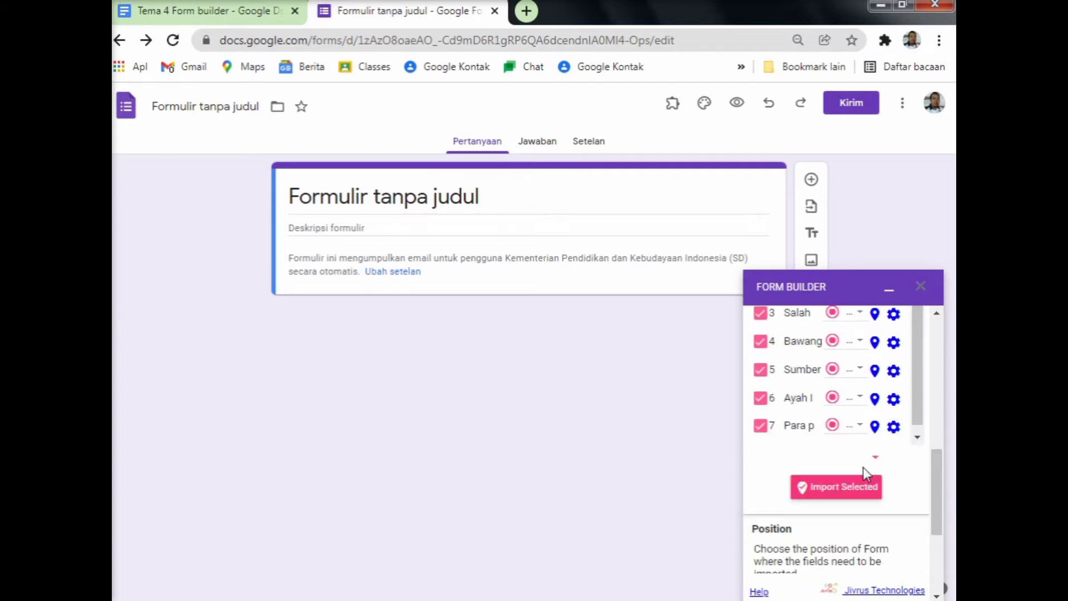
pyautogui.click(831, 489)
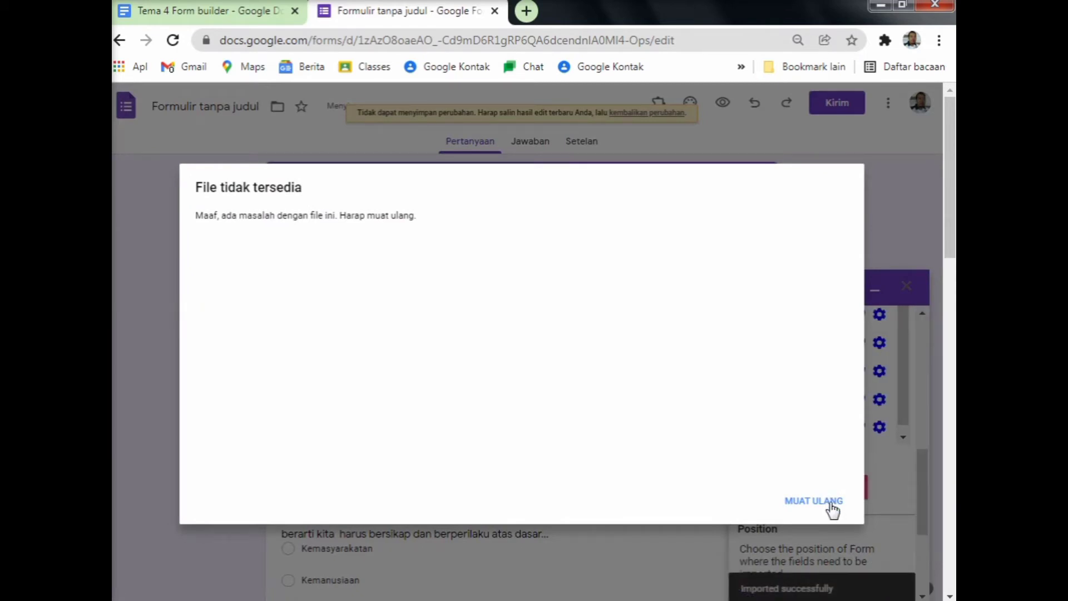
# Reload the form after the 'File tidak tersedia' error to show the imported questions.
pyautogui.click(833, 508)
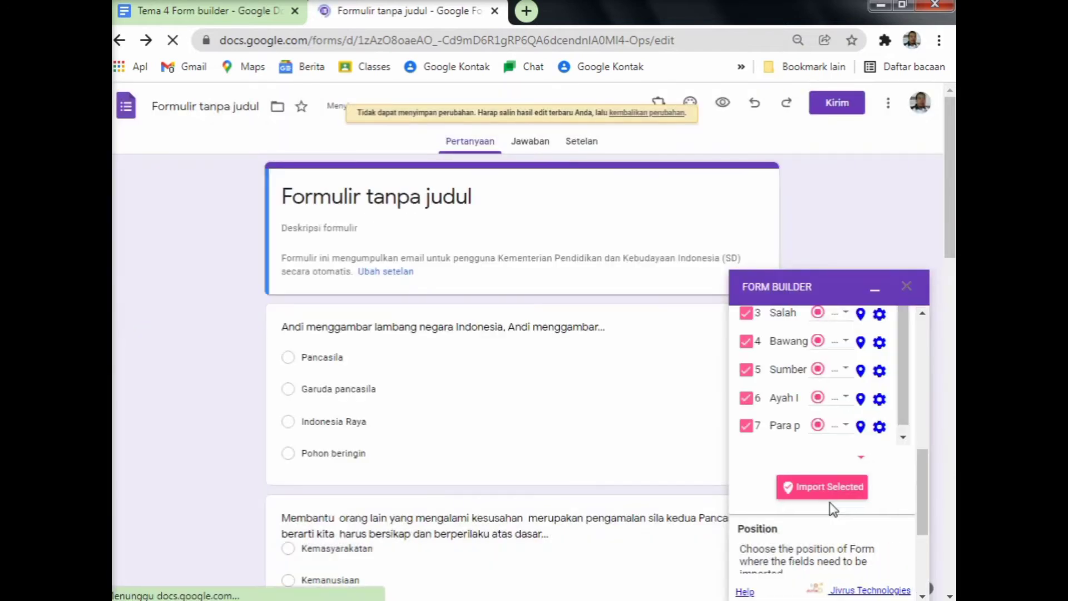
pyautogui.scroll(-9, 615, 453)
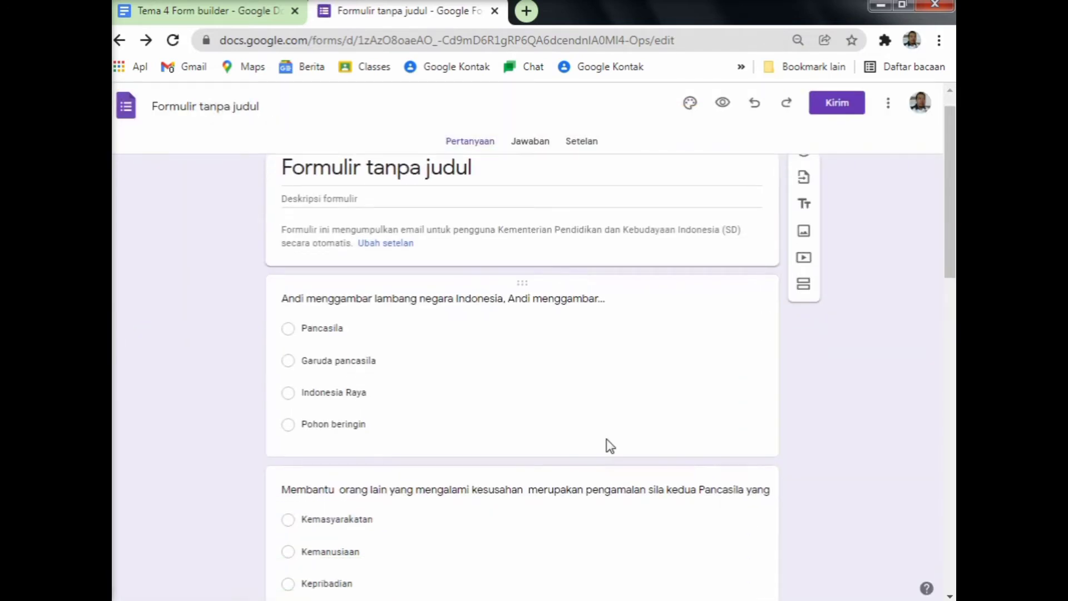
# Review the imported questions and delete the Bawang merah question that lacks answer options.
pyautogui.scroll(-9, 611, 445)
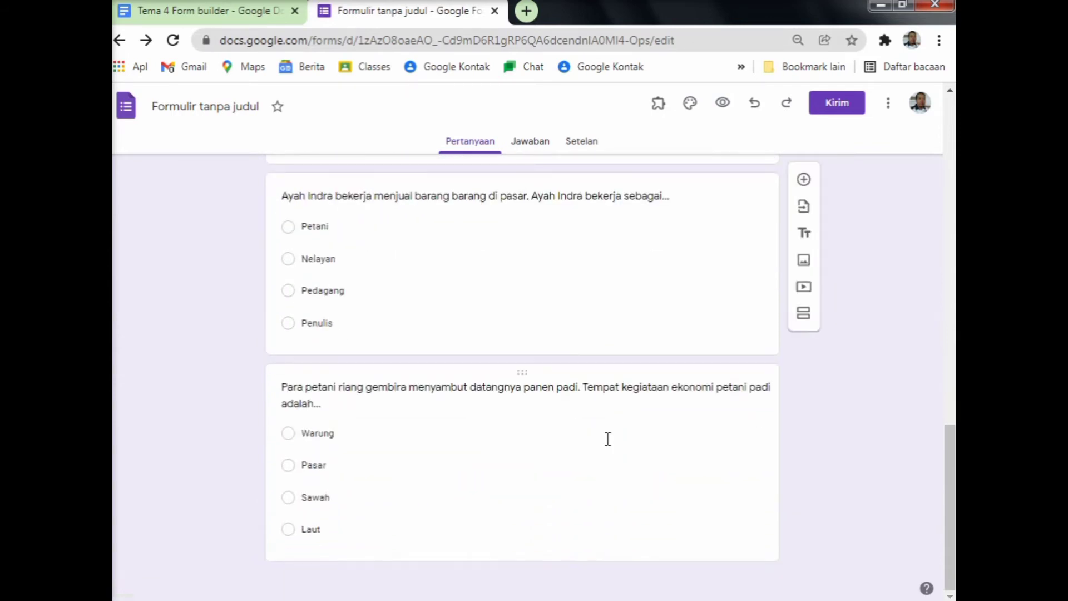
pyautogui.scroll(10, 609, 445)
pyautogui.scroll(10, 607, 445)
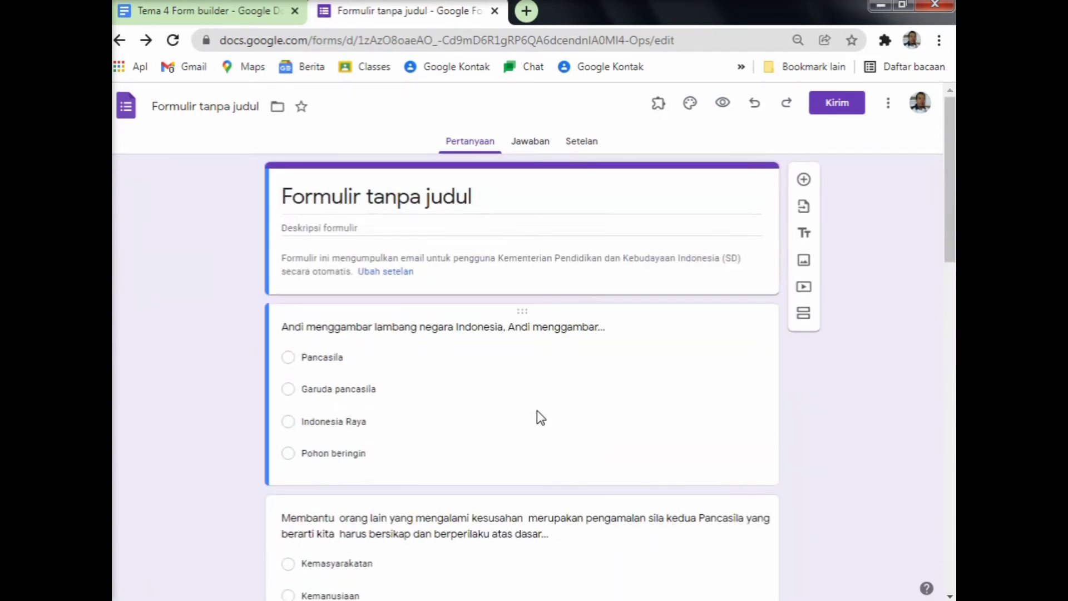
pyautogui.scroll(-4, 537, 414)
pyautogui.scroll(-5, 538, 414)
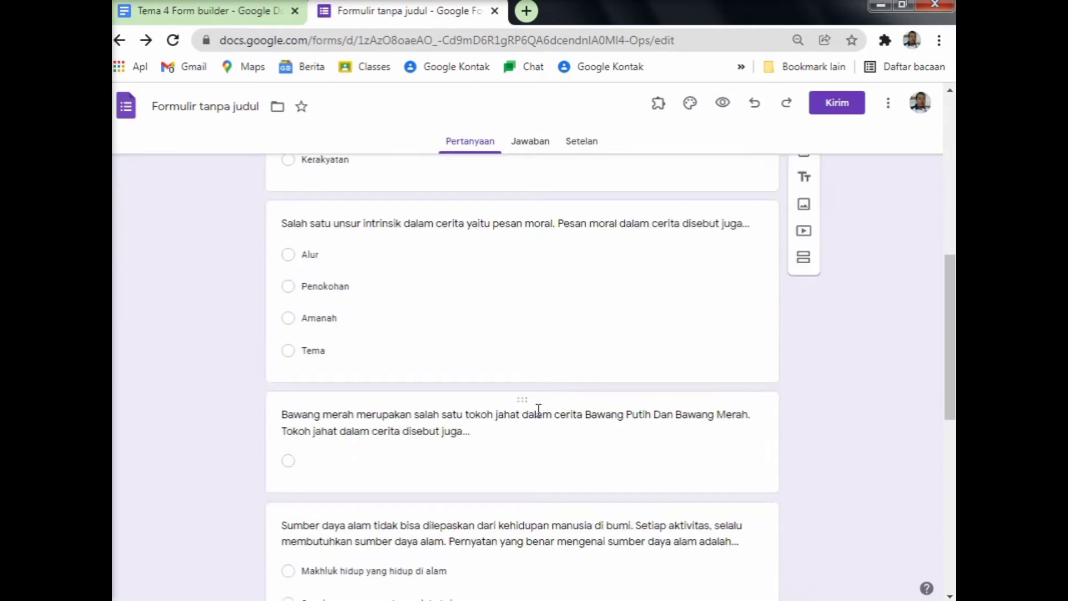
pyautogui.scroll(-9, 539, 428)
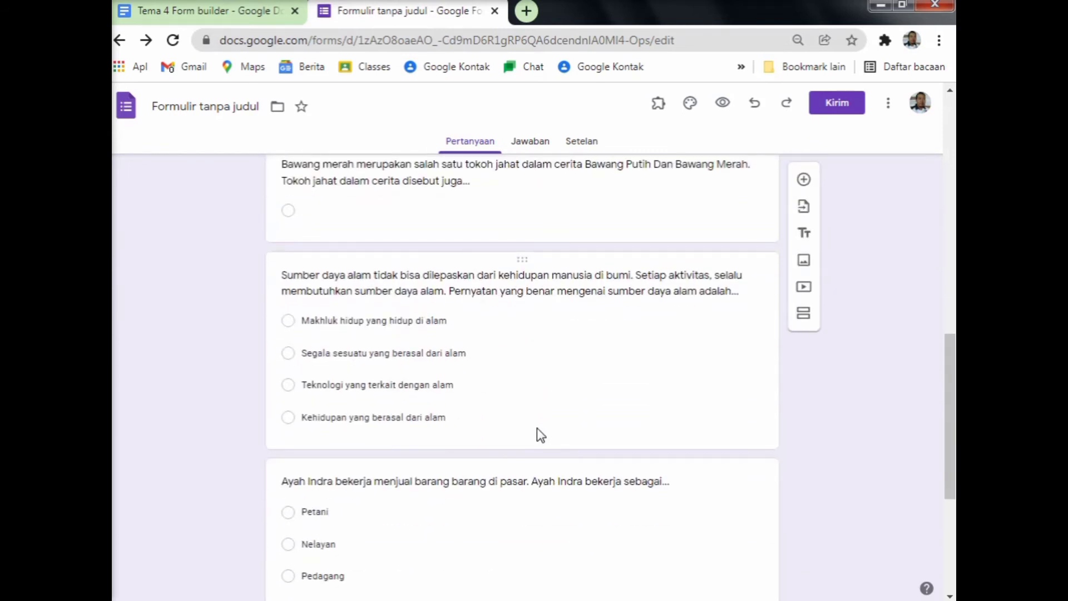
pyautogui.scroll(-1, 539, 429)
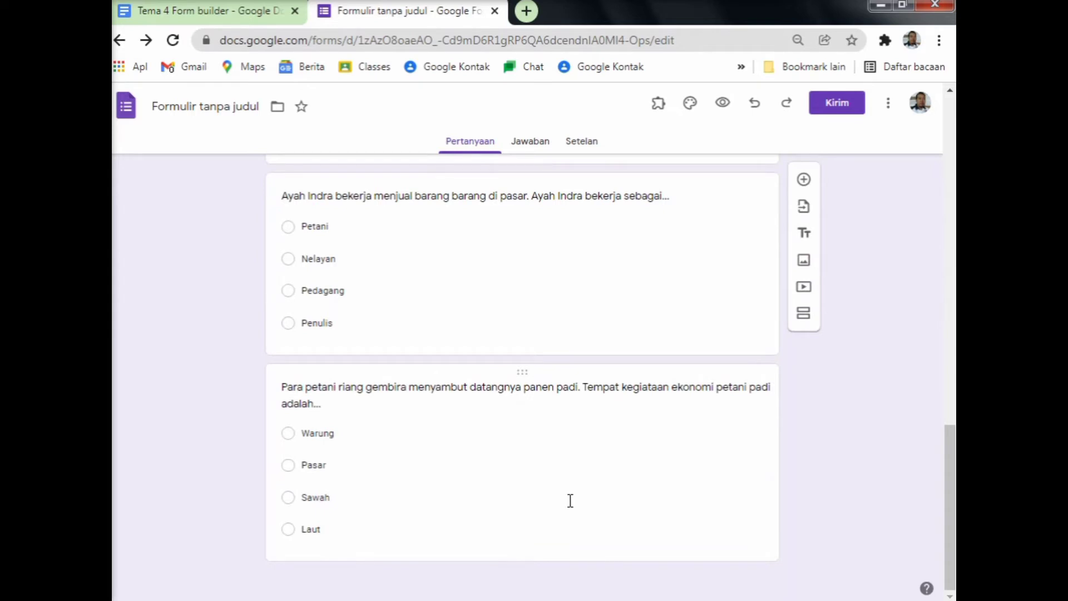
pyautogui.scroll(7, 570, 500)
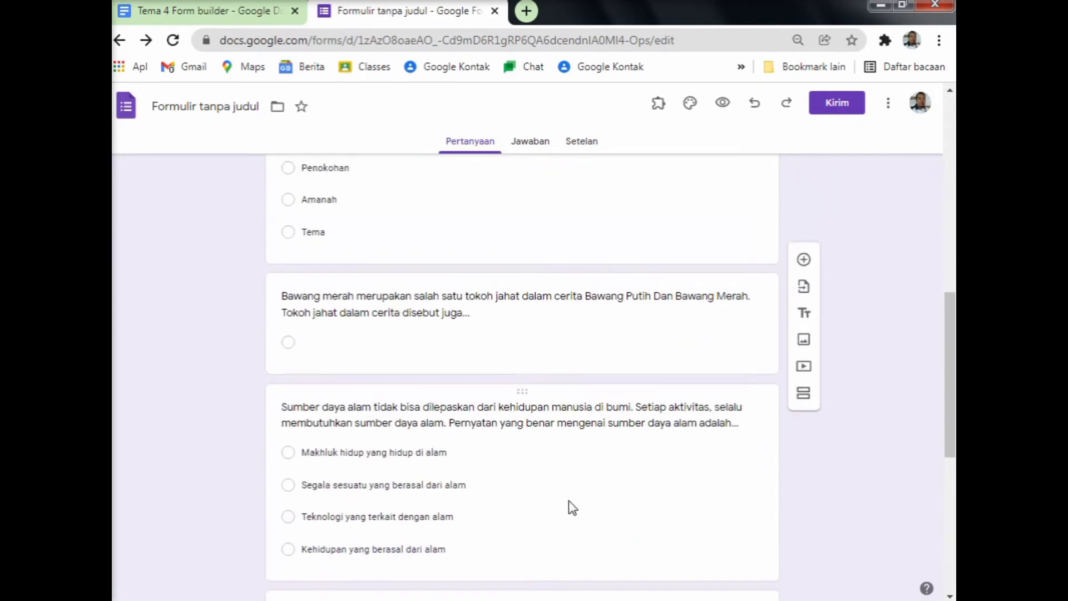
pyautogui.click(546, 336)
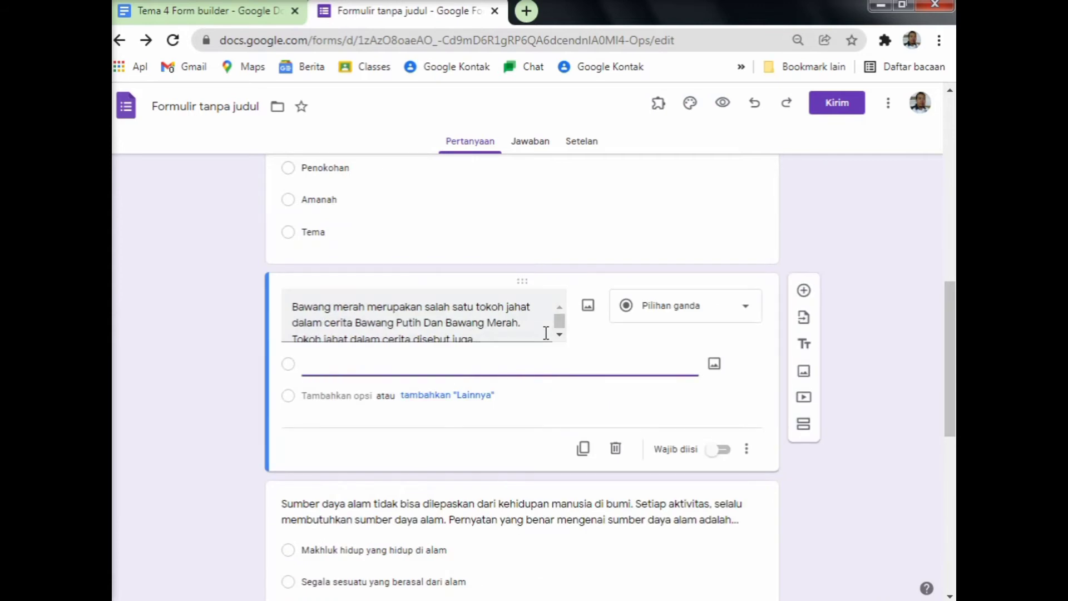
pyautogui.click(617, 451)
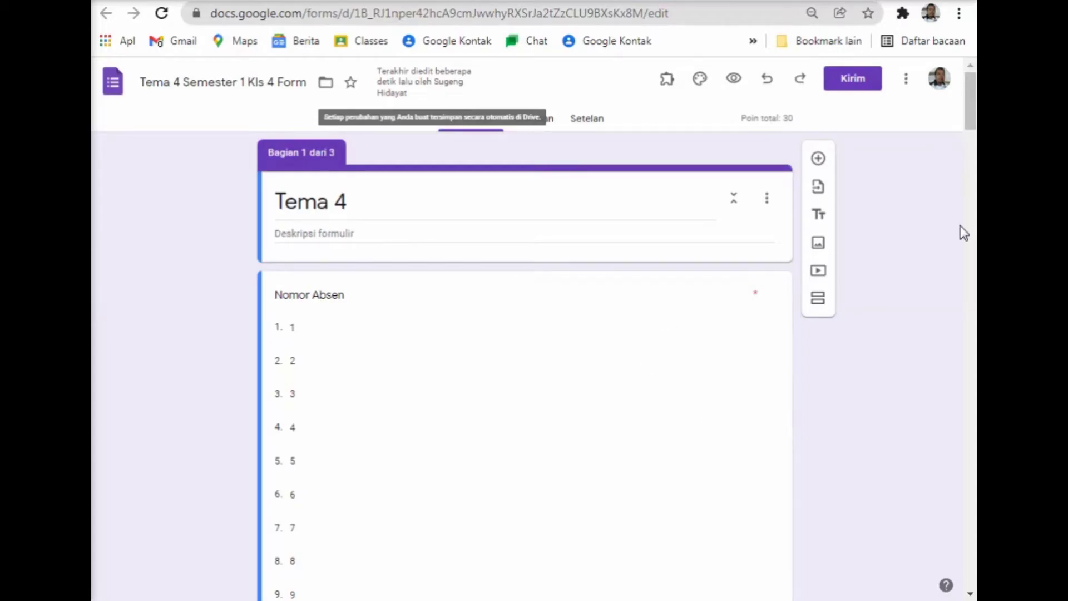
# Open the linked 'Portant (Jawaban)' response spreadsheet from the form's responses.
pyautogui.moveTo(975, 129); pyautogui.dragTo(975, 567)
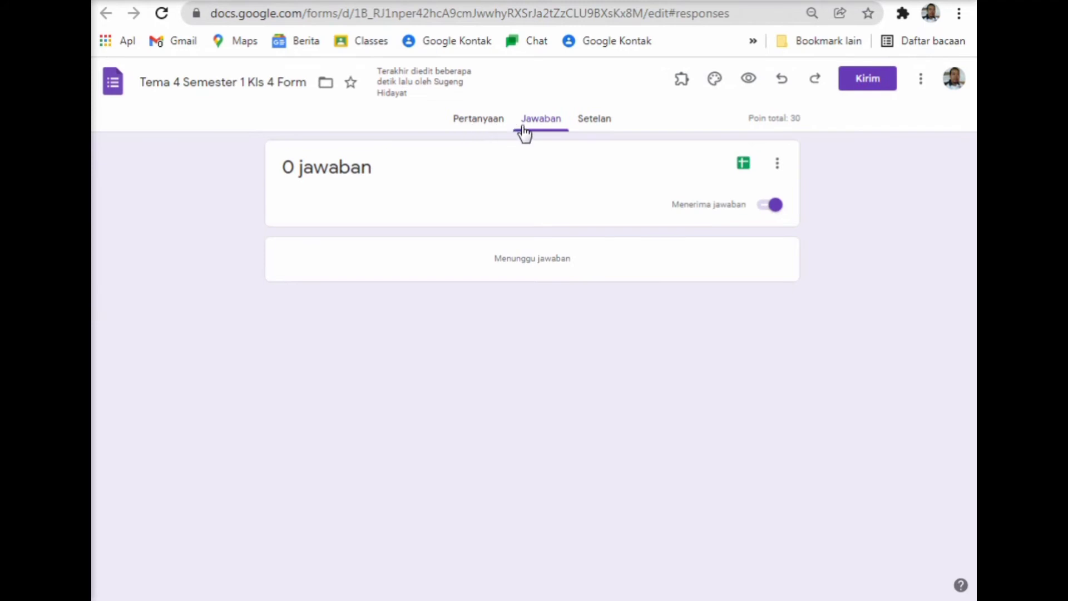
pyautogui.click(744, 164)
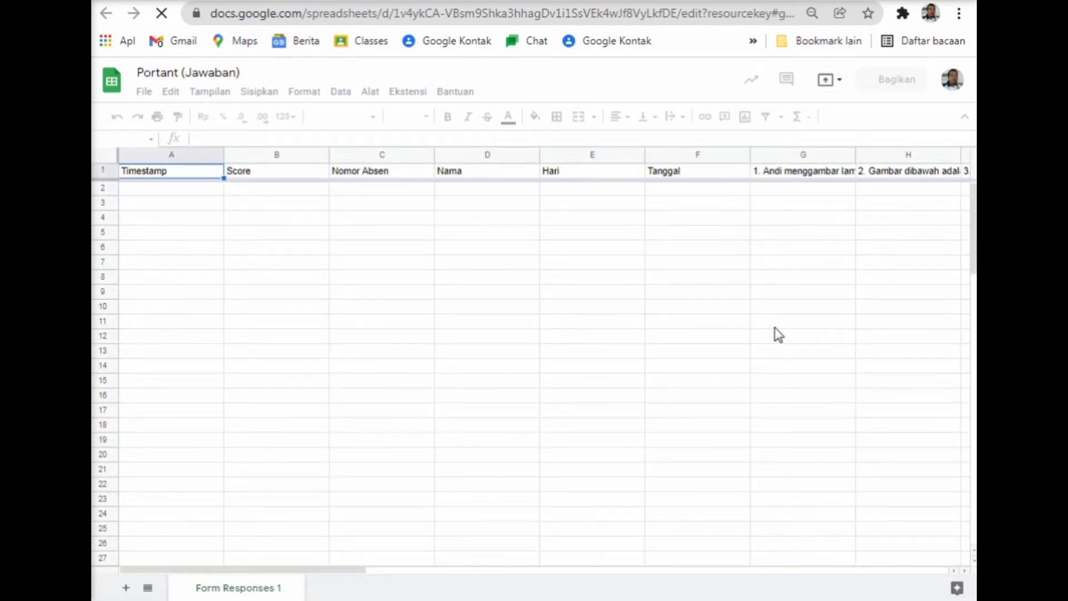
# Colour the Score header text in cell B1 red.
pyautogui.click(255, 177)
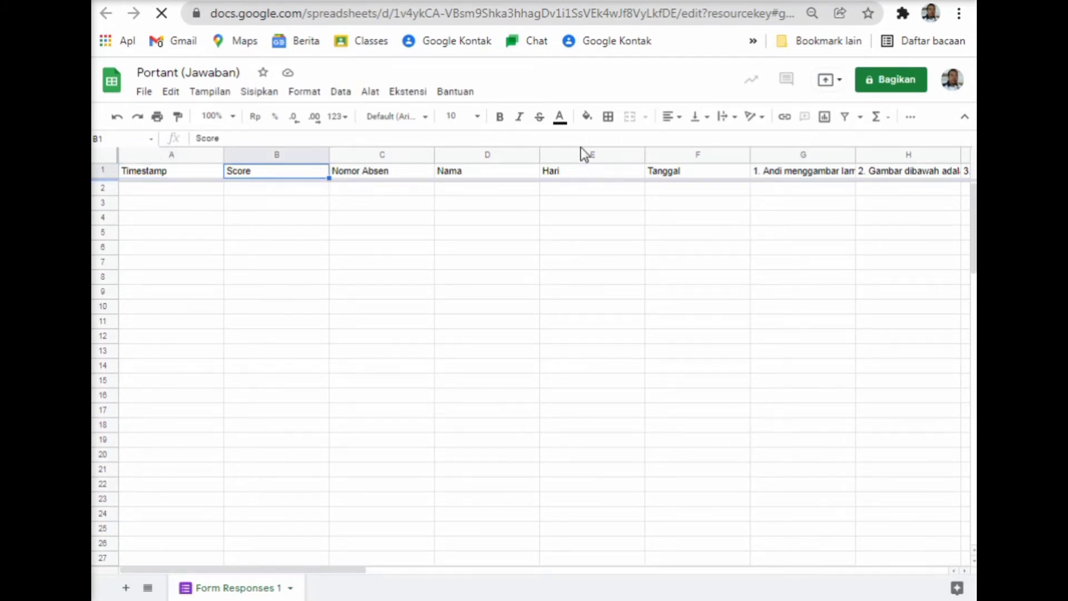
pyautogui.click(560, 118)
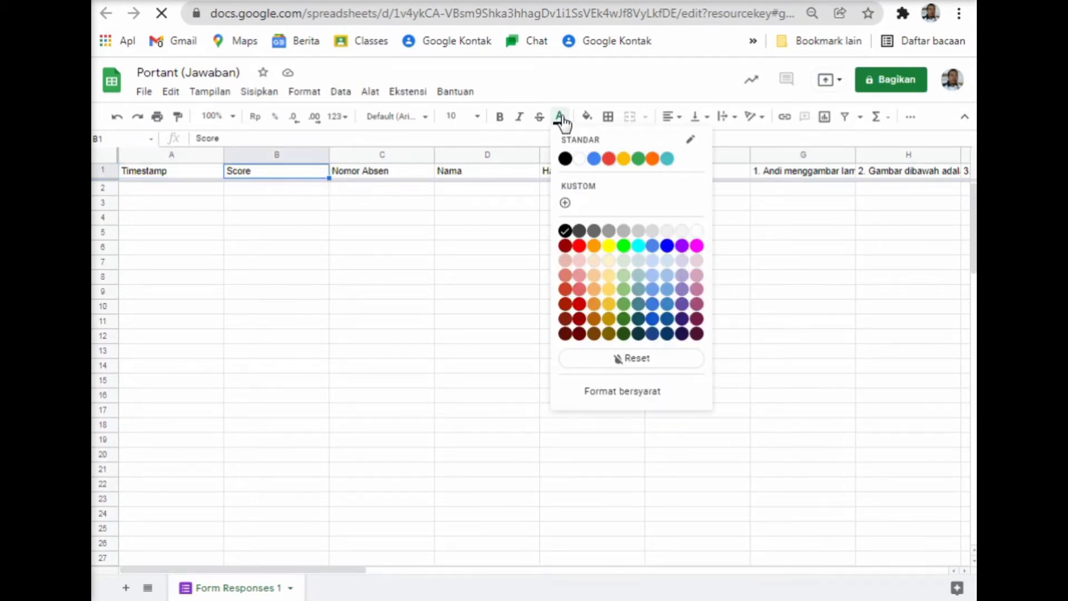
pyautogui.click(579, 245)
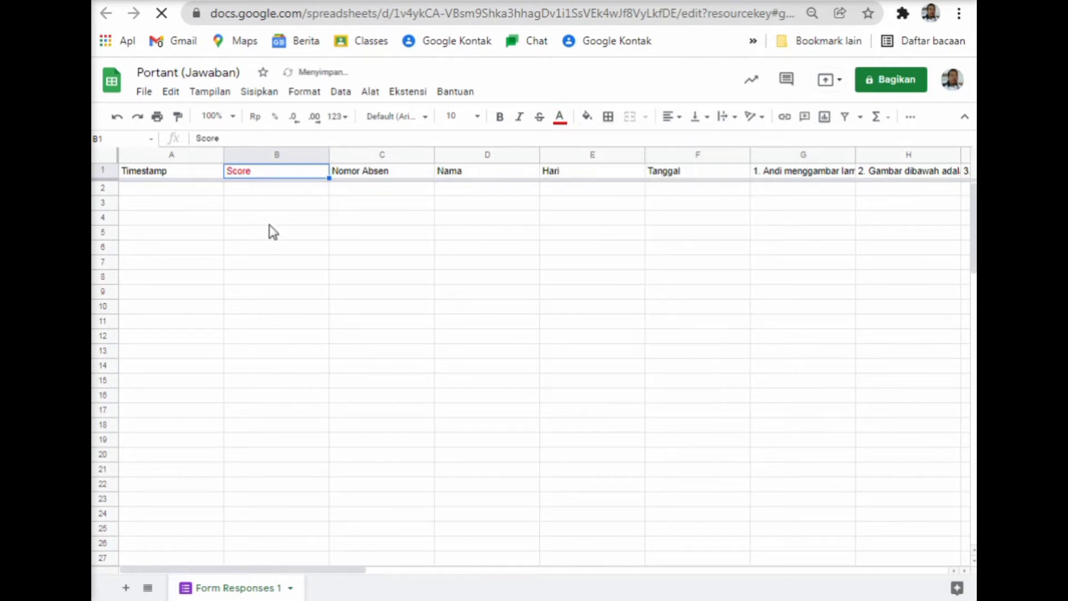
pyautogui.click(291, 192)
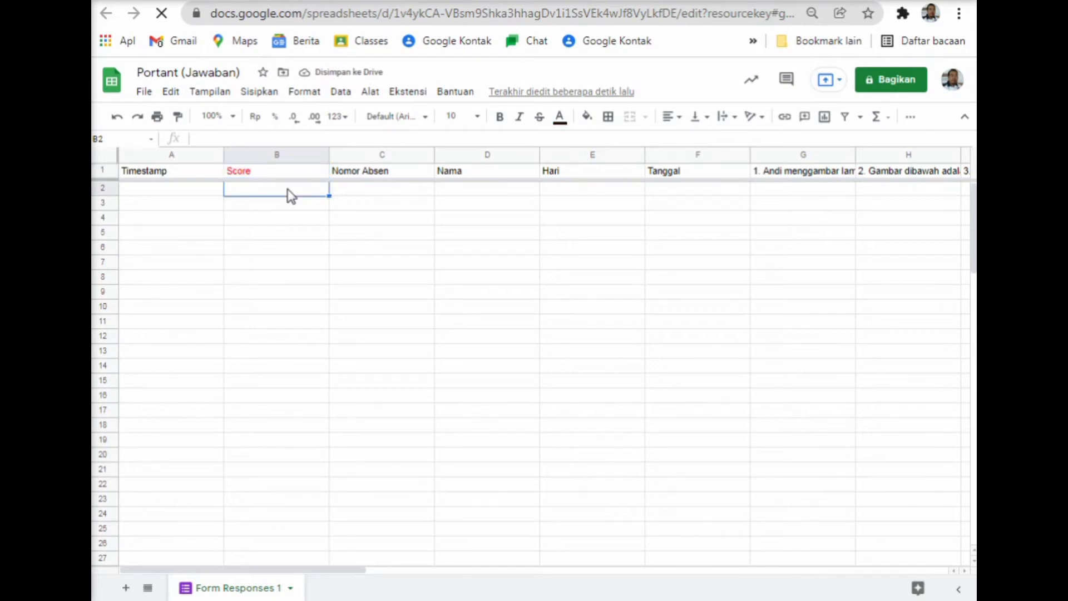
# Return to the form's questions and open the preview as a student.
pyautogui.click(288, 174)
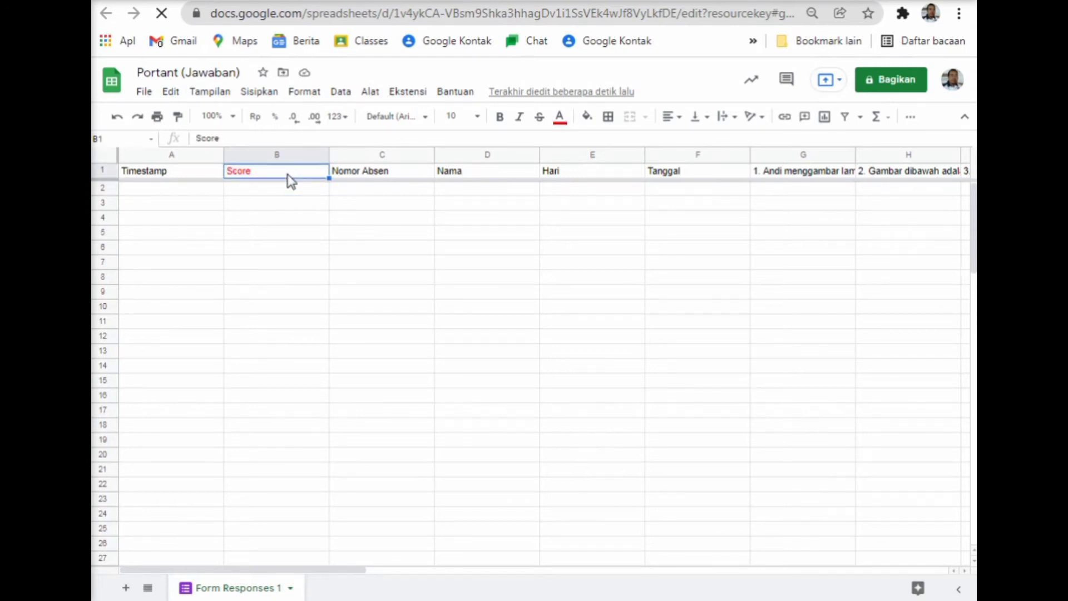
pyautogui.hotkey('ctrl', 'shift', 'Tab')
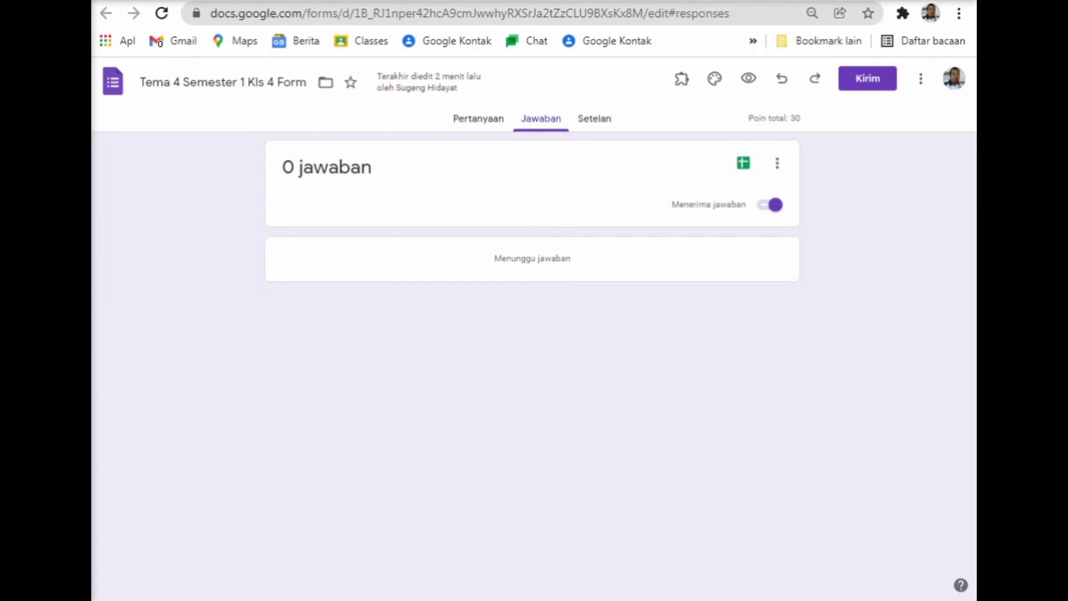
pyautogui.click(485, 130)
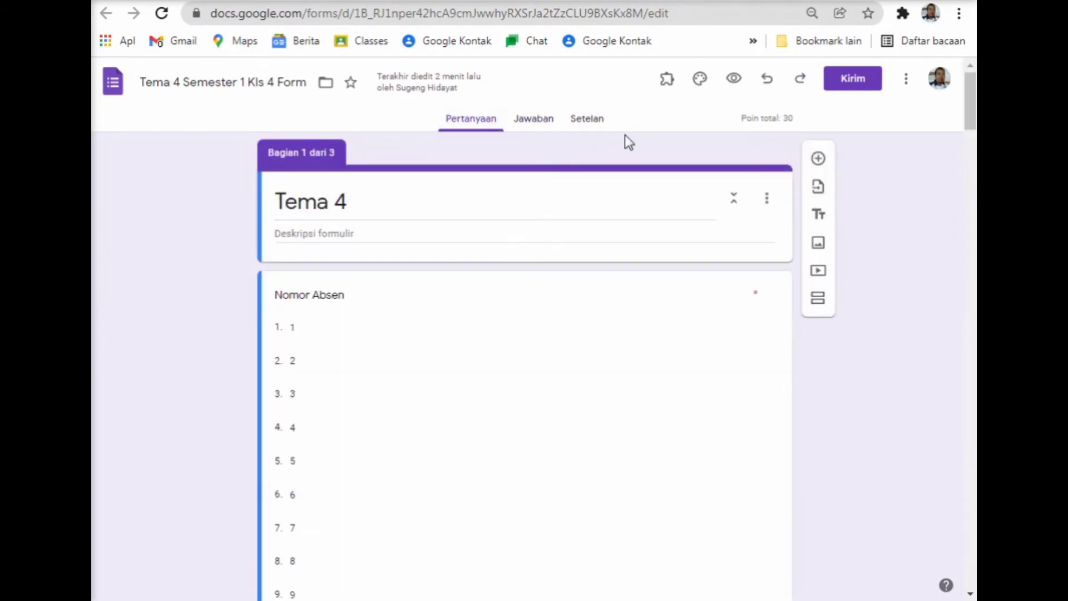
pyautogui.click(730, 89)
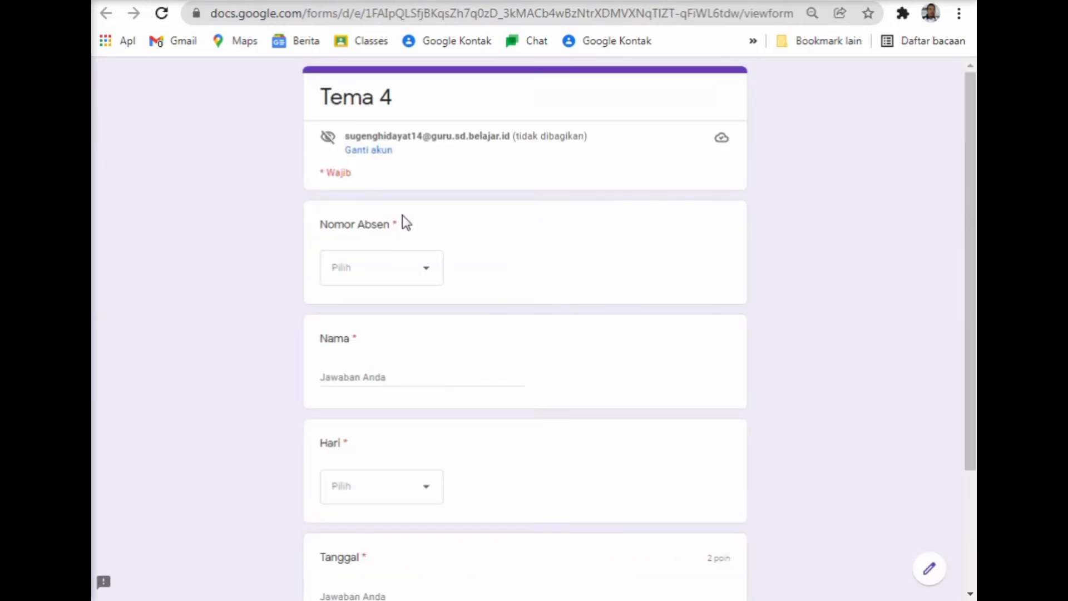
# Fill in attendance number 1, the student's name, and Rabu as the day.
pyautogui.click(428, 273)
pyautogui.click(369, 151)
pyautogui.click(416, 373)
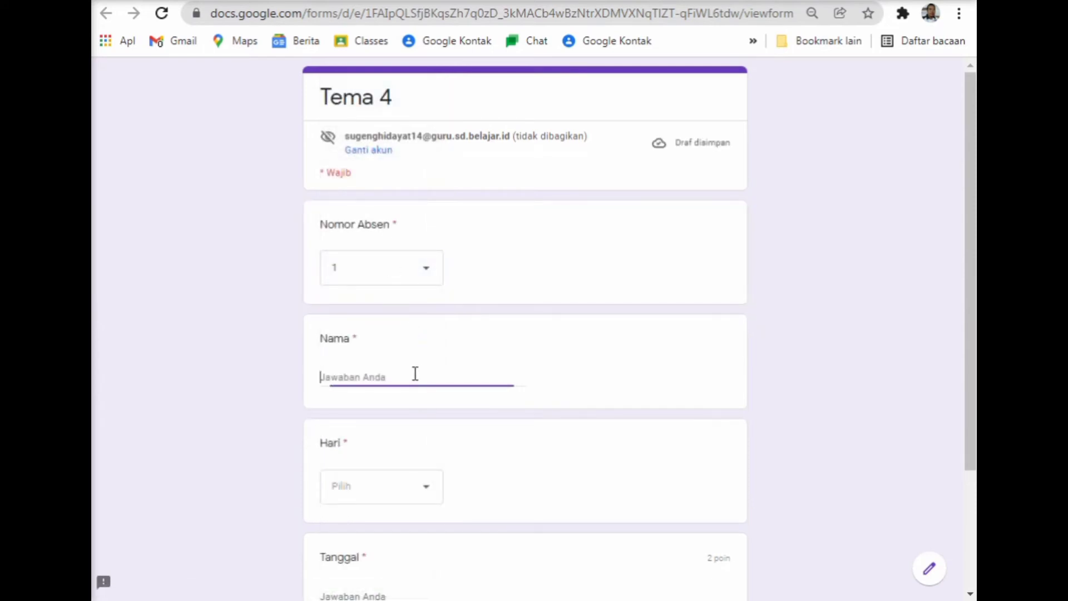
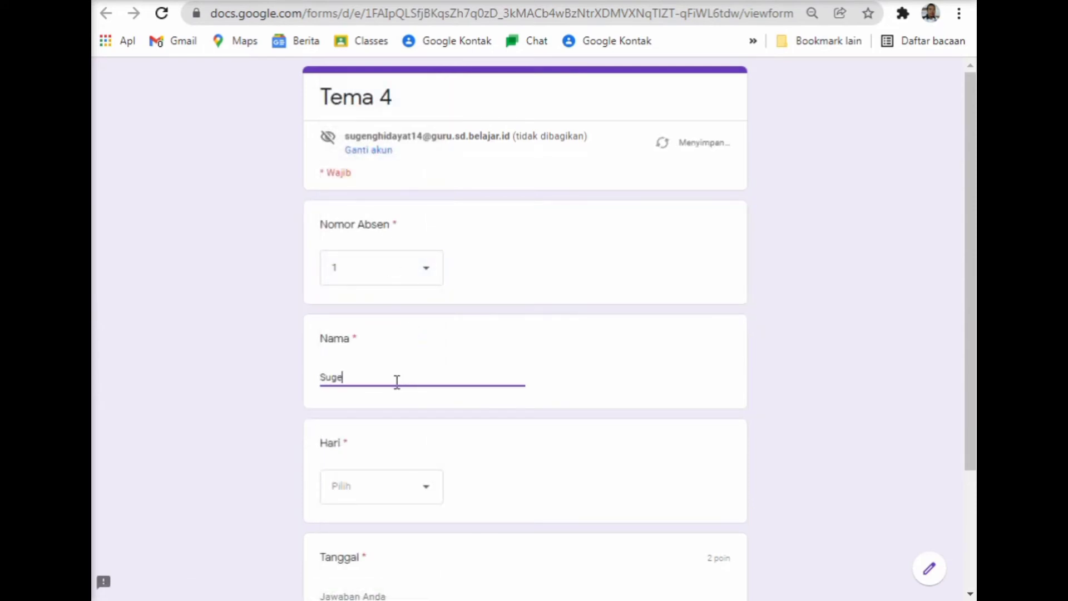
pyautogui.click(427, 501)
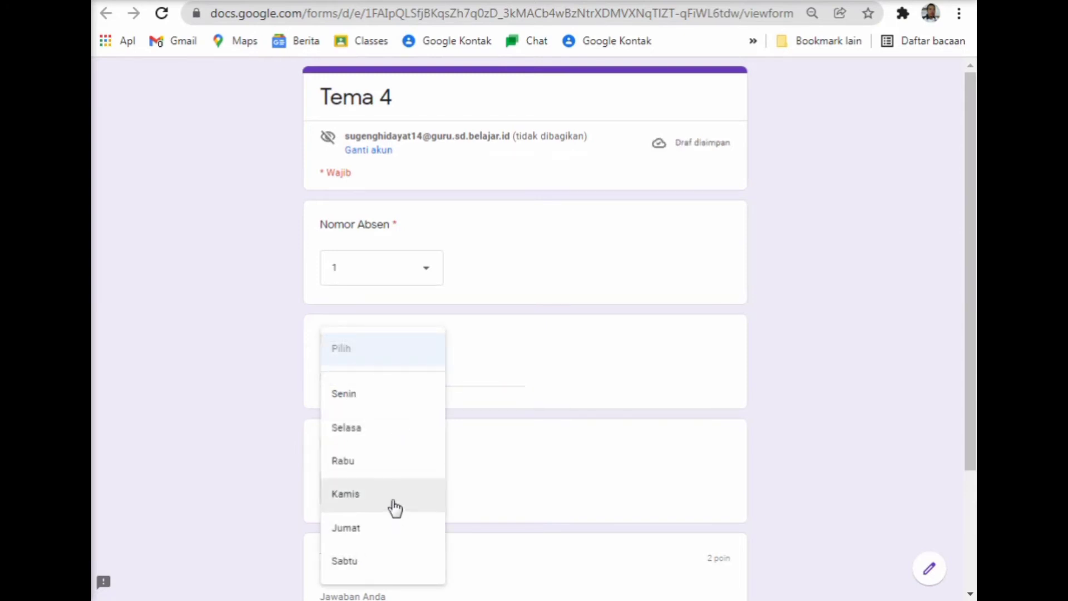
pyautogui.click(399, 463)
# Enter '29 Desember 2021' as Tanggal and continue to the quiz questions.
pyautogui.scroll(-3, 425, 458)
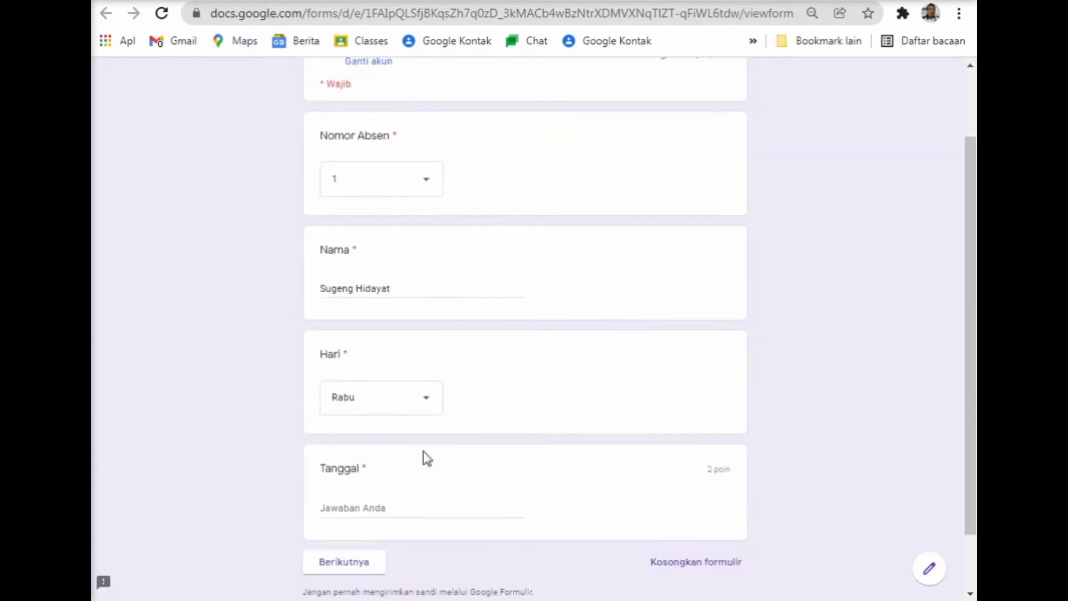
pyautogui.click(423, 443)
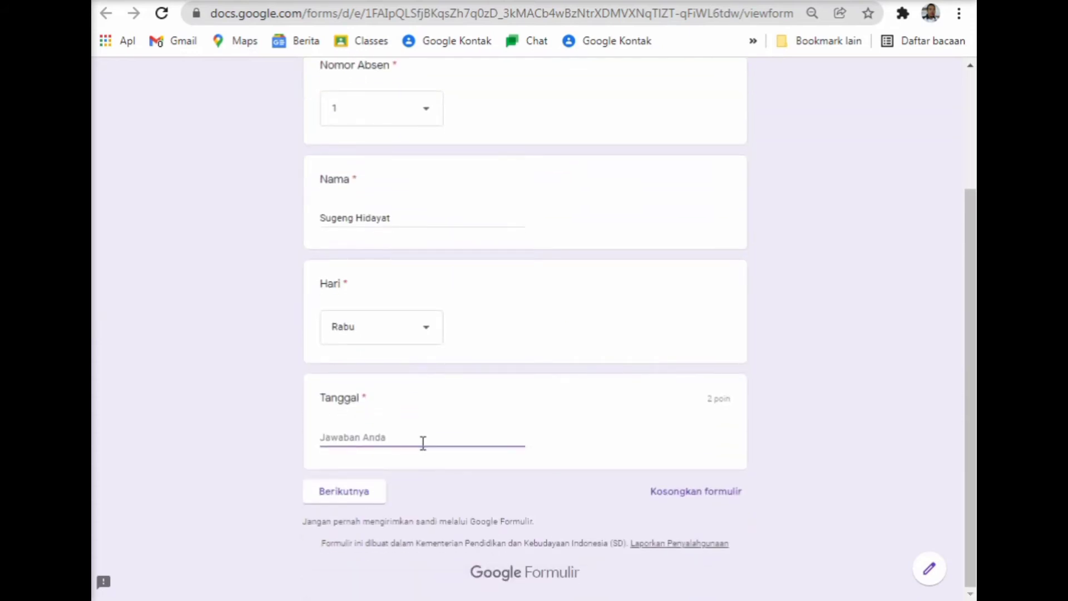
pyautogui.write('29 Desember 2021')
pyautogui.click(374, 495)
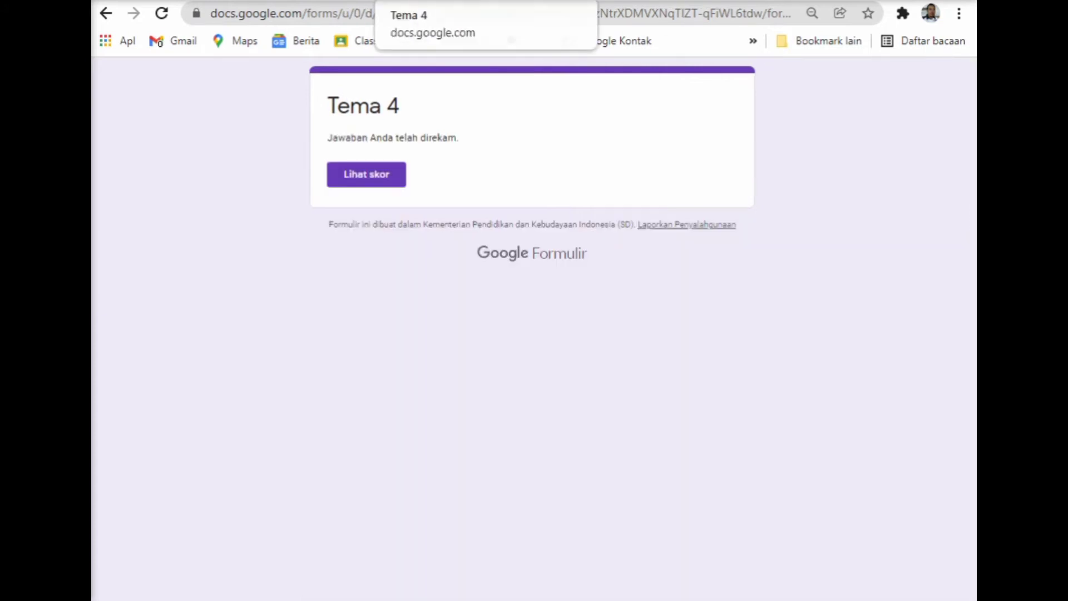
pyautogui.hotkey('ctrl', 'shift', 'Tab')
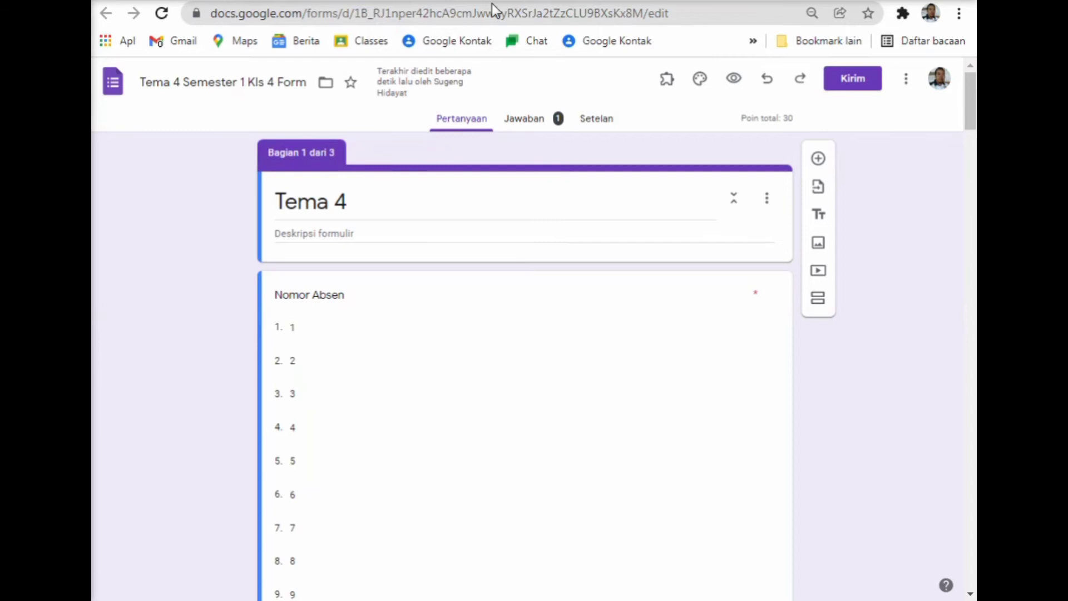
# Check the new response's 24 / 30 score in Sheets, then bring up the Lembar Jawaban Pkn portant template.
pyautogui.click(492, 1)
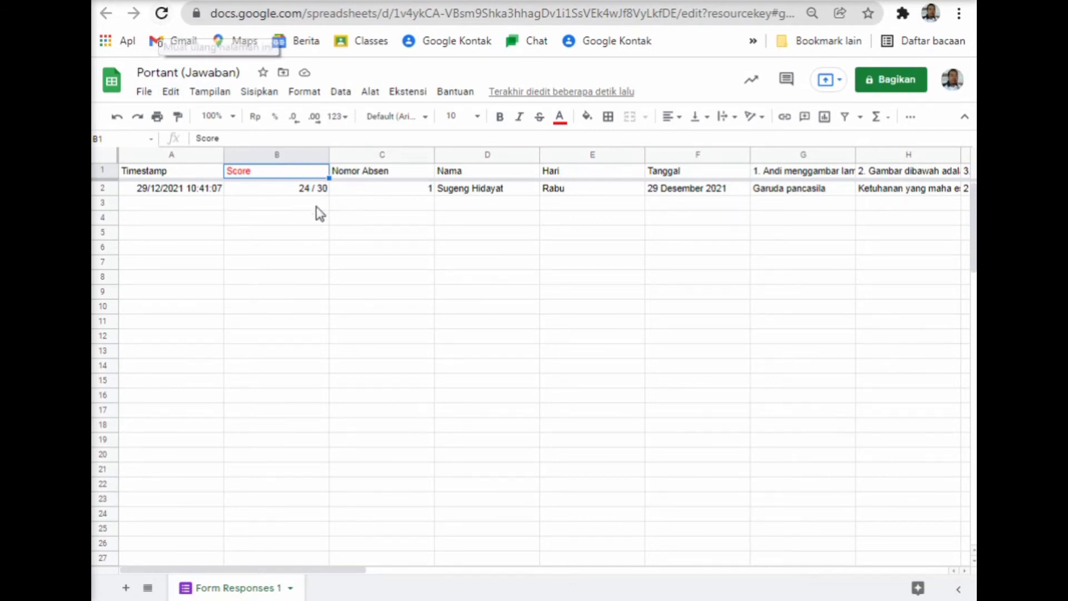
pyautogui.click(679, 1)
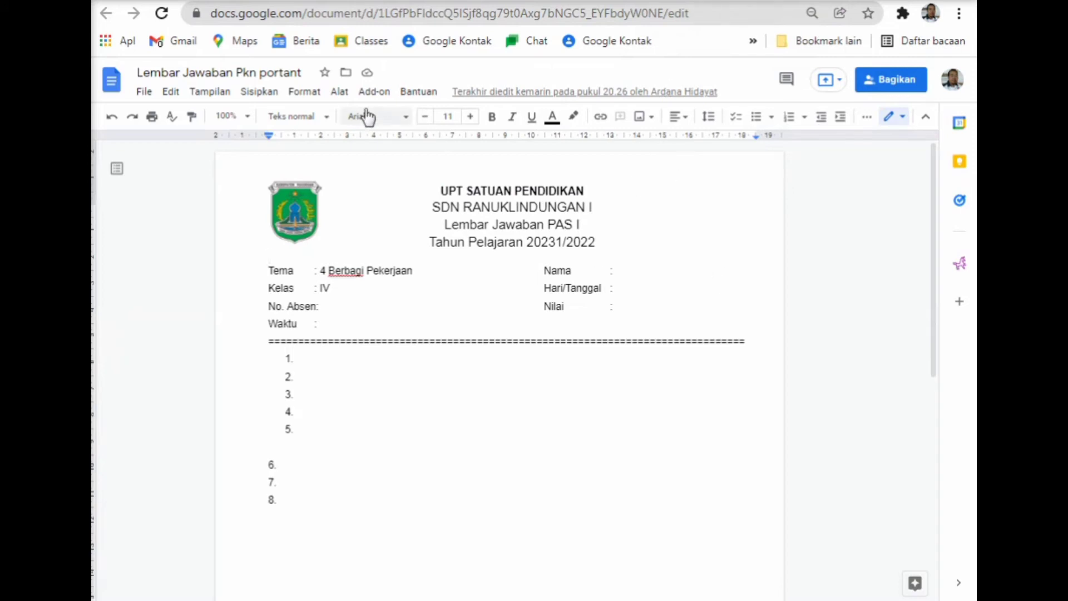
# Start the Portant Data Merge add-on from the installed add-ons list.
pyautogui.click(373, 92)
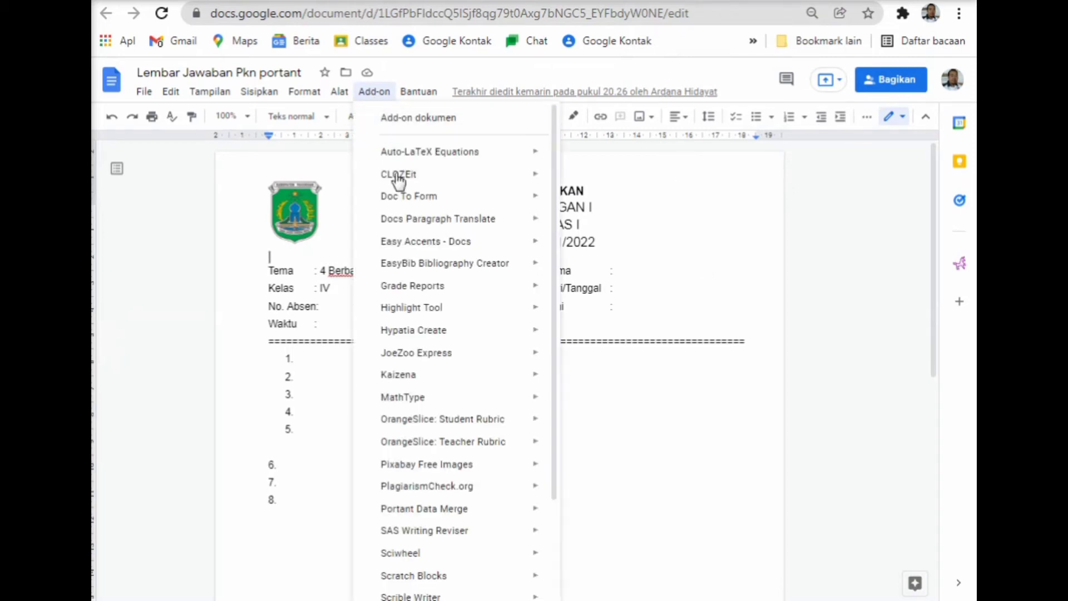
pyautogui.moveTo(447, 515)
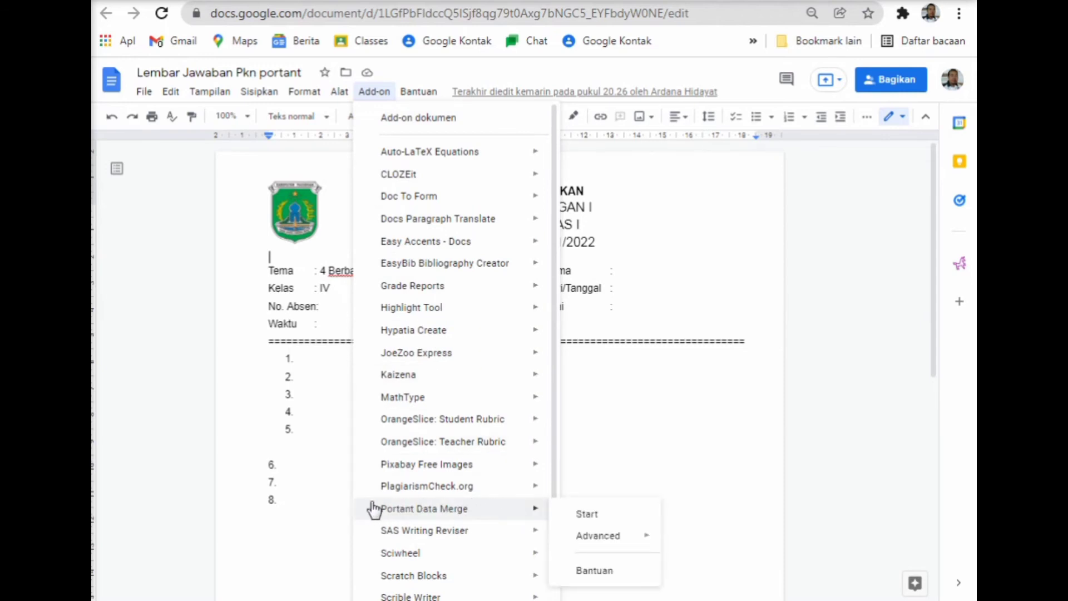
pyautogui.click(594, 516)
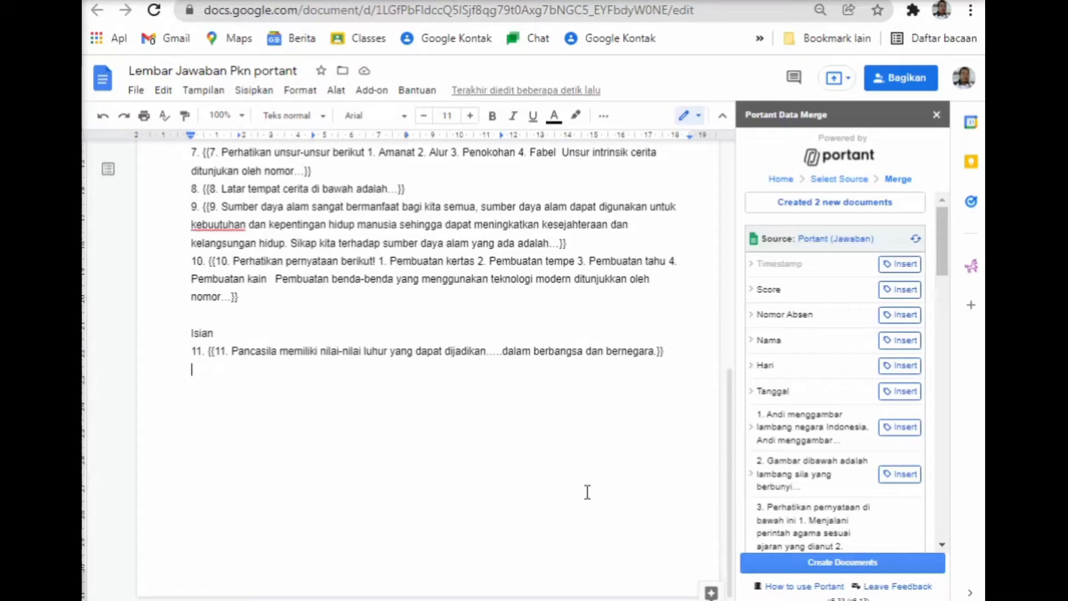
# Delete the blank line after item 11, review the template, and go to the Outputs folder.
pyautogui.press('BackSpace')
pyautogui.scroll(5, 496, 376)
pyautogui.scroll(4, 496, 376)
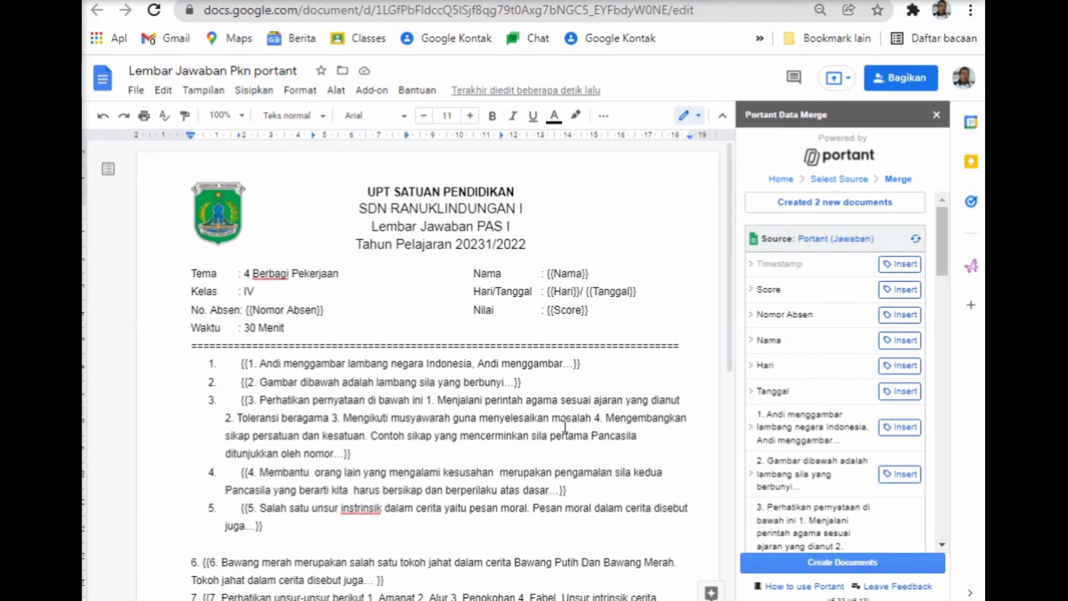
pyautogui.scroll(-4, 562, 426)
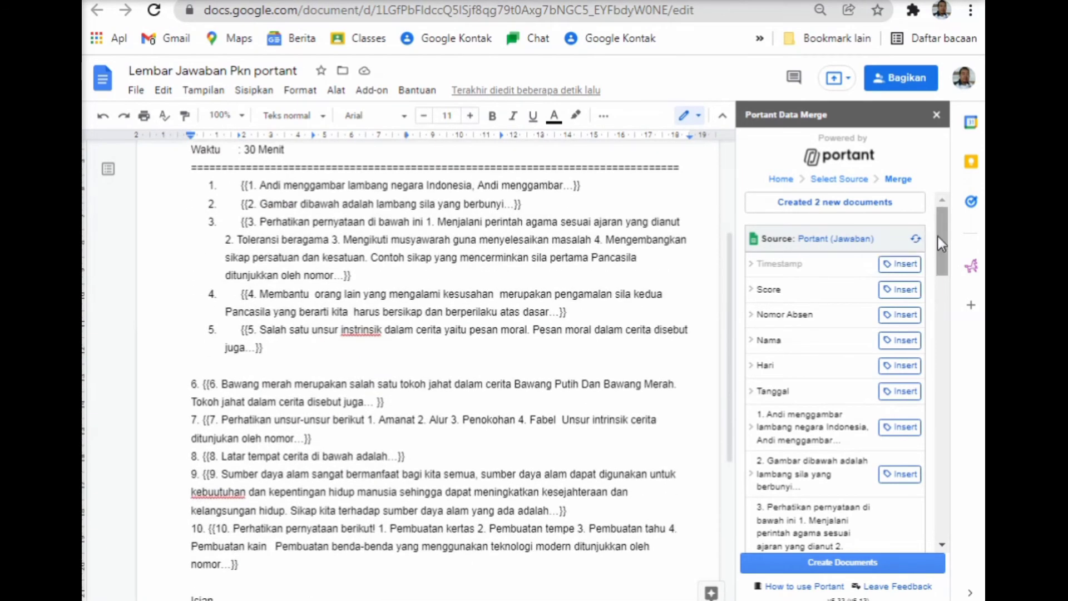
pyautogui.moveTo(942, 247); pyautogui.dragTo(956, 291)
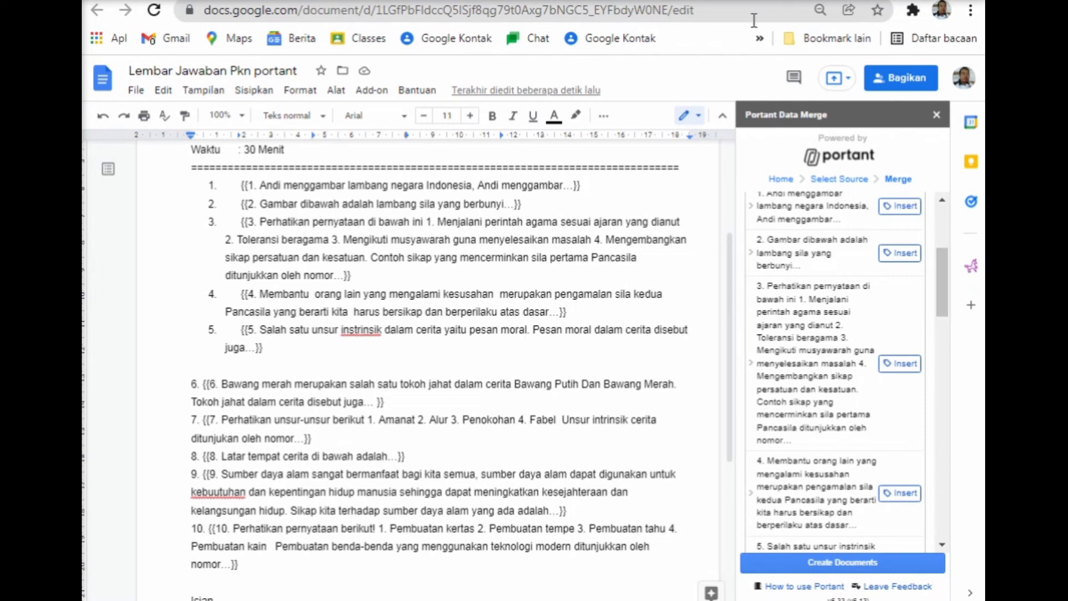
pyautogui.click(730, 0)
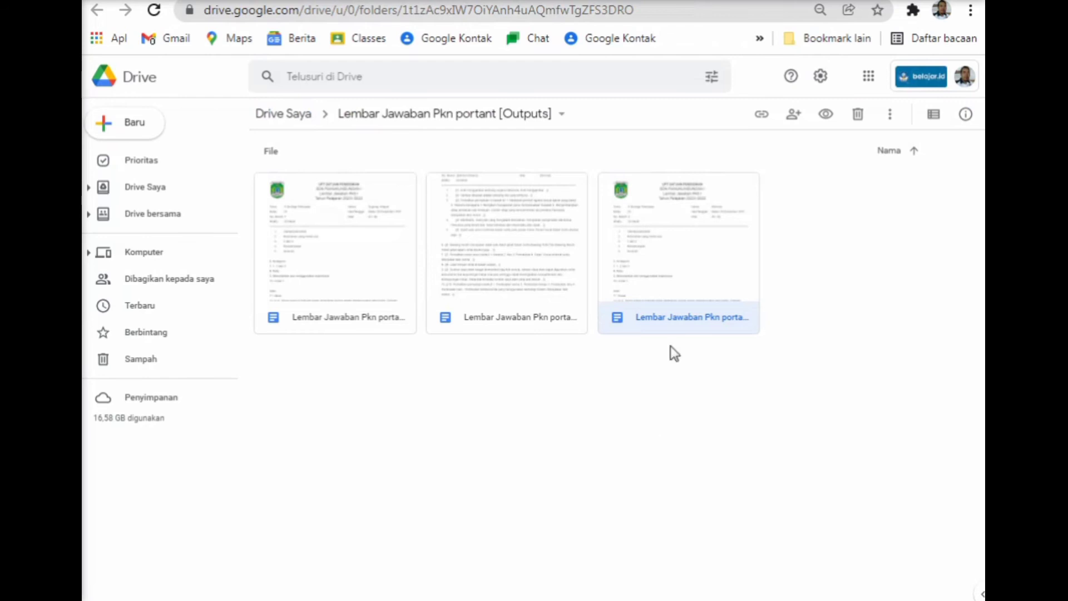
# Move all three generated answer sheets in the Outputs folder to the trash.
pyautogui.keyDown('shift'); pyautogui.click(299, 257); pyautogui.keyUp('shift')
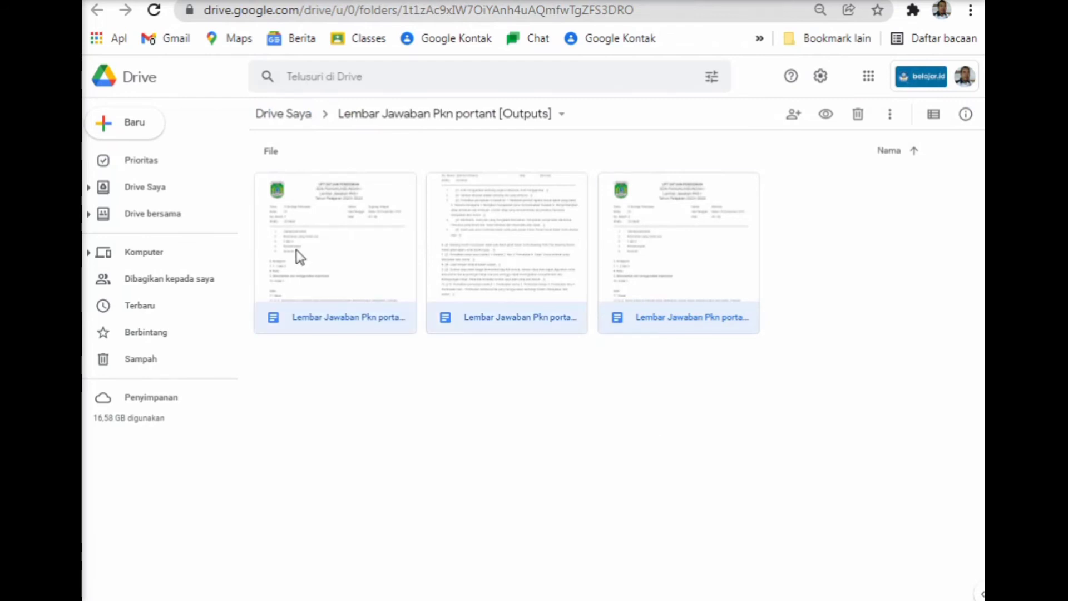
pyautogui.rightClick(342, 263)
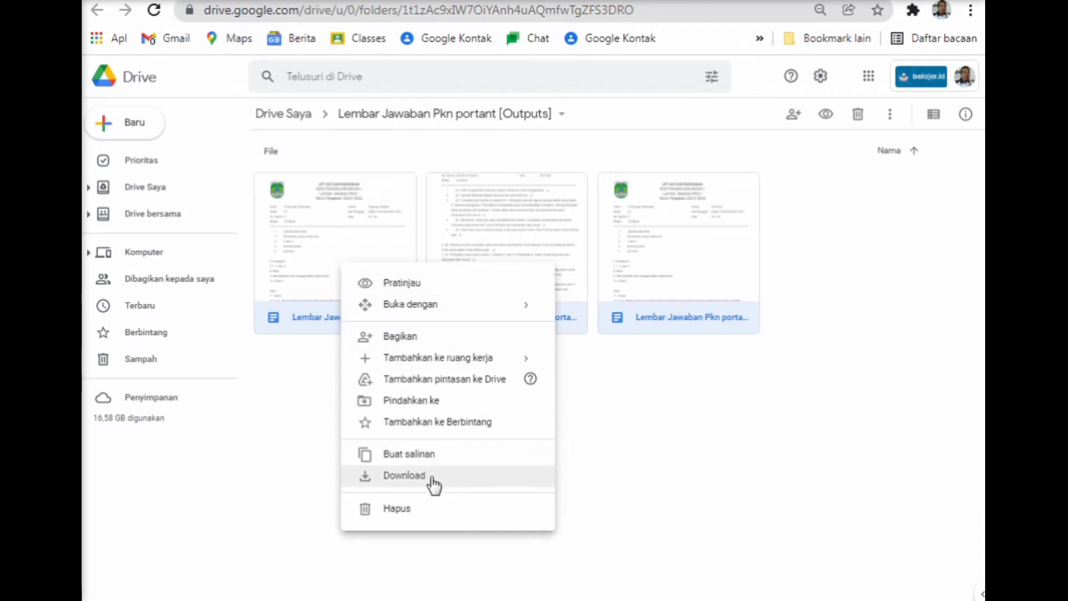
pyautogui.click(440, 507)
pyautogui.click(559, 370)
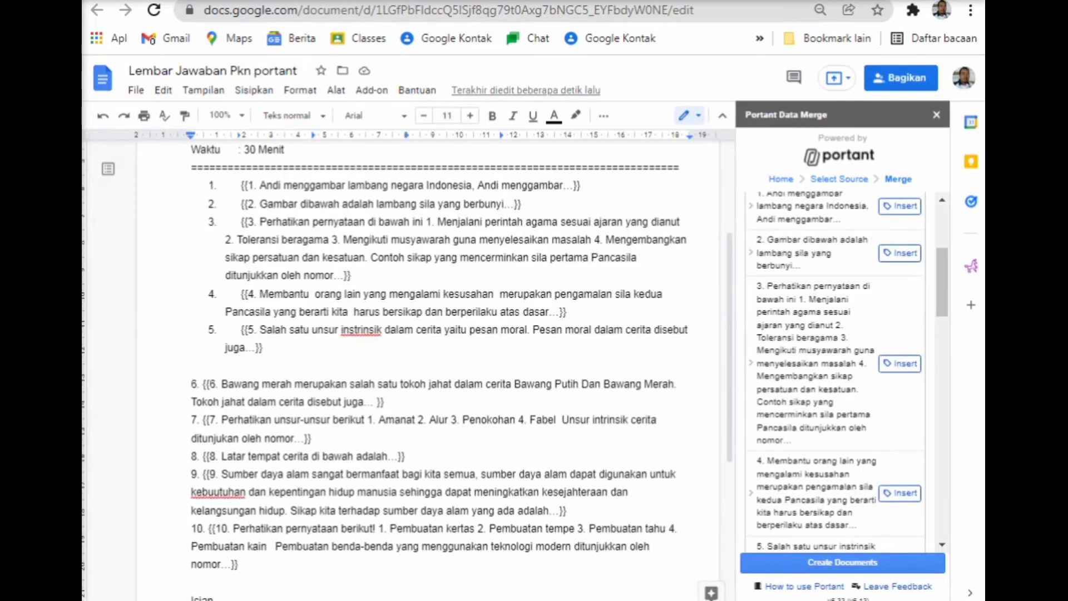
# Regenerate the answer sheets with Portant's Create Documents, then view the Outputs folder.
pyautogui.scroll(5, 804, 239)
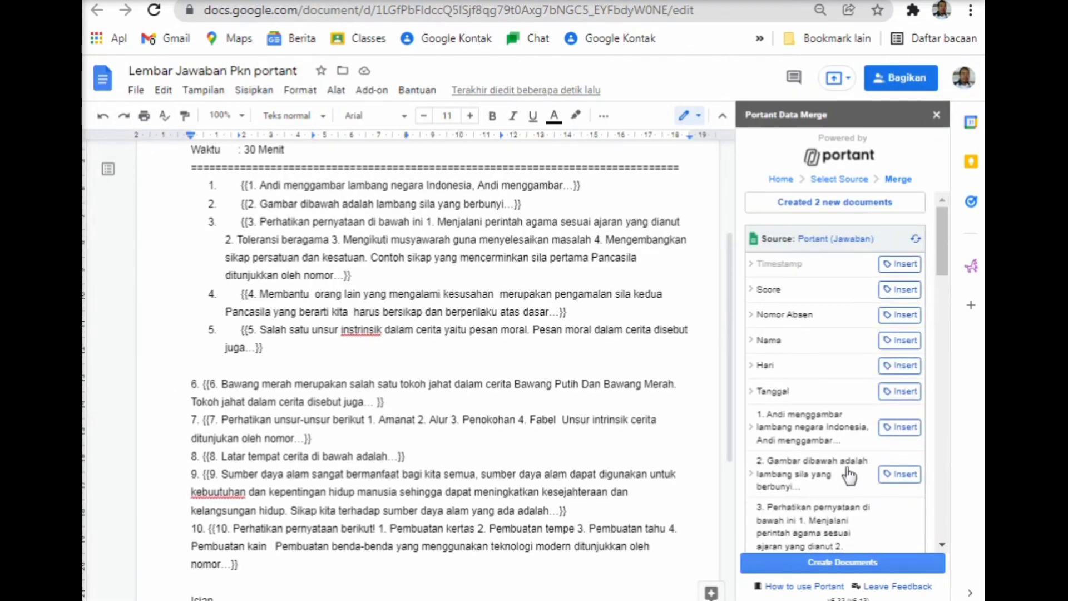
pyautogui.click(881, 560)
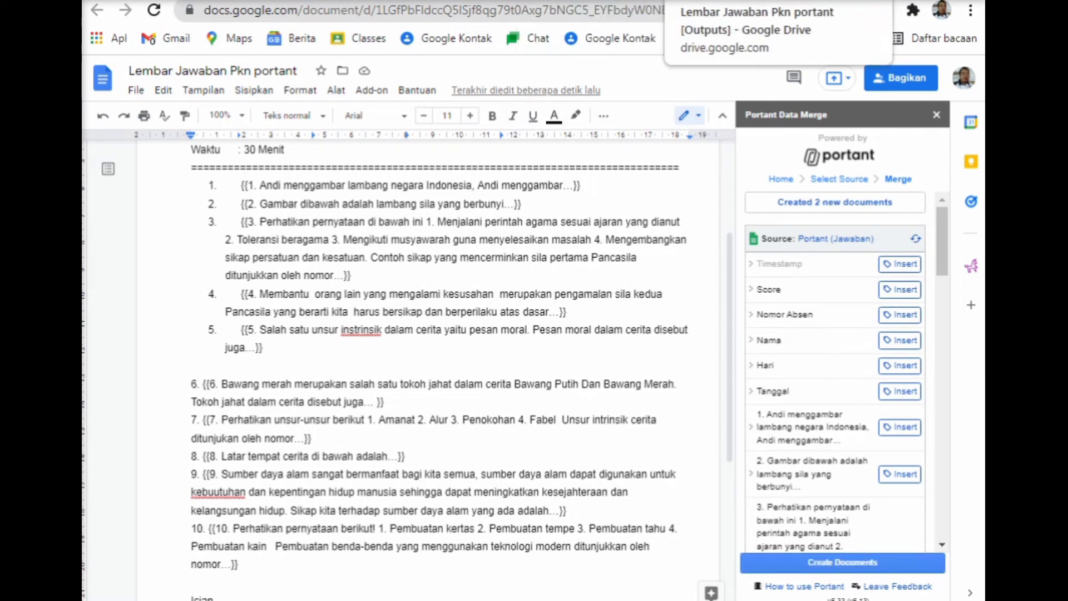
pyautogui.click(718, 1)
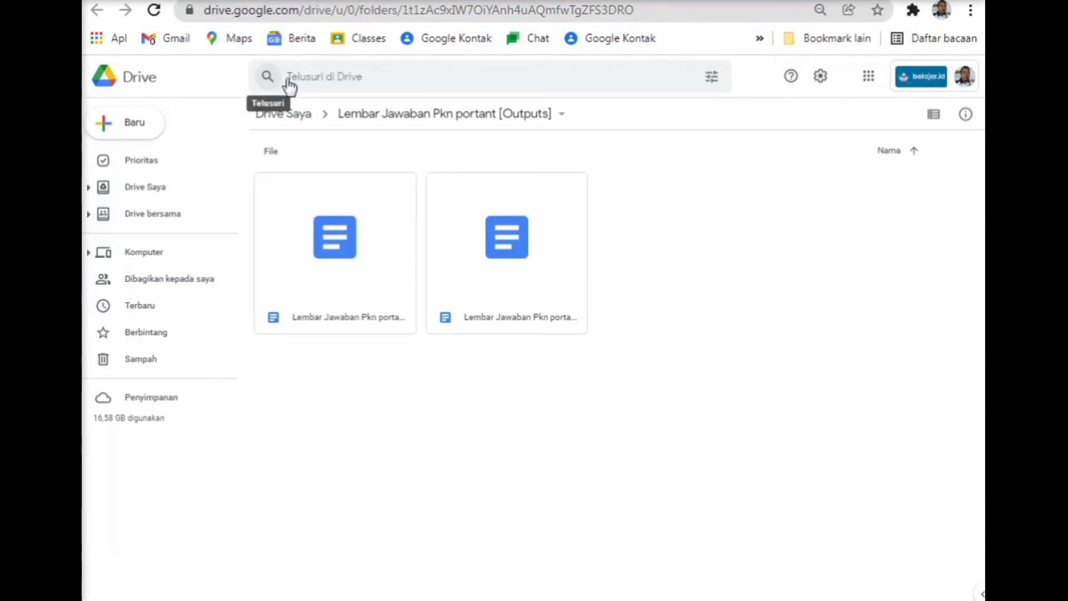
# Review the first generated answer sheet scored 24 / 30, then select the second file.
pyautogui.doubleClick(372, 285)
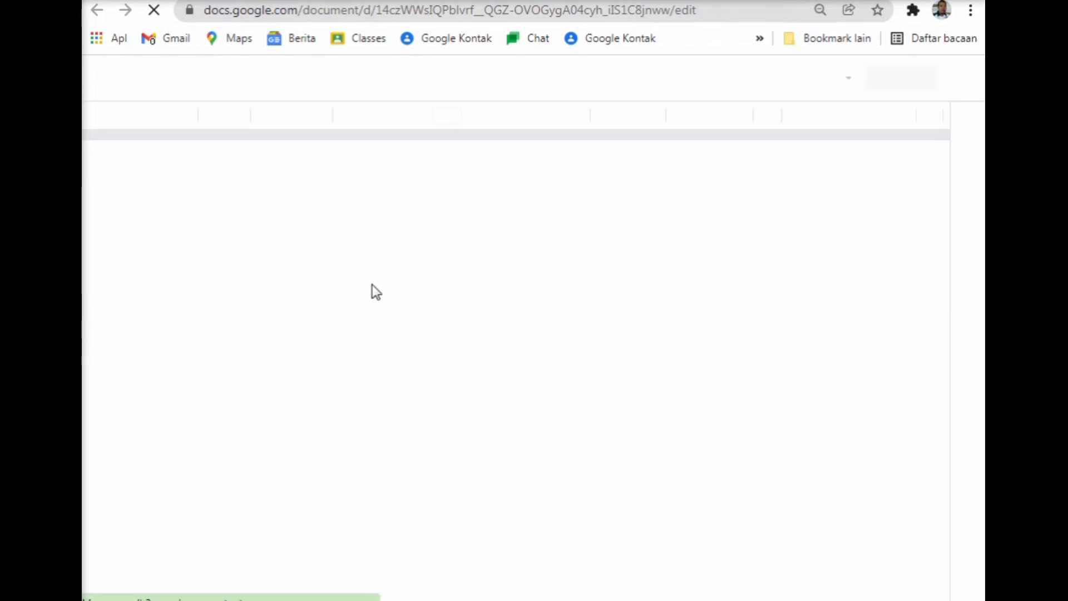
pyautogui.scroll(-4, 438, 343)
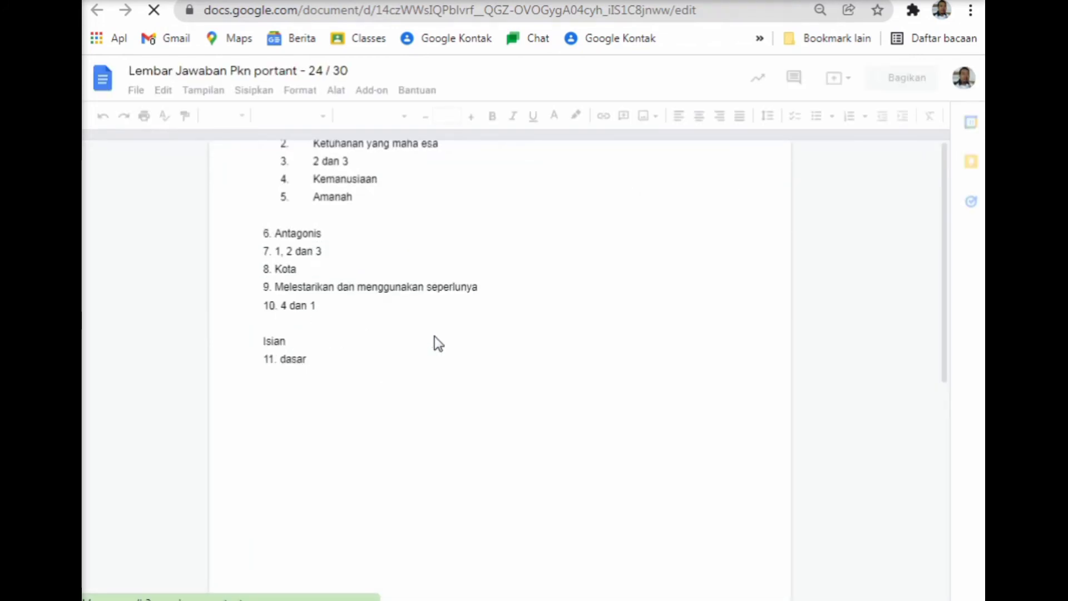
pyautogui.scroll(-1, 435, 336)
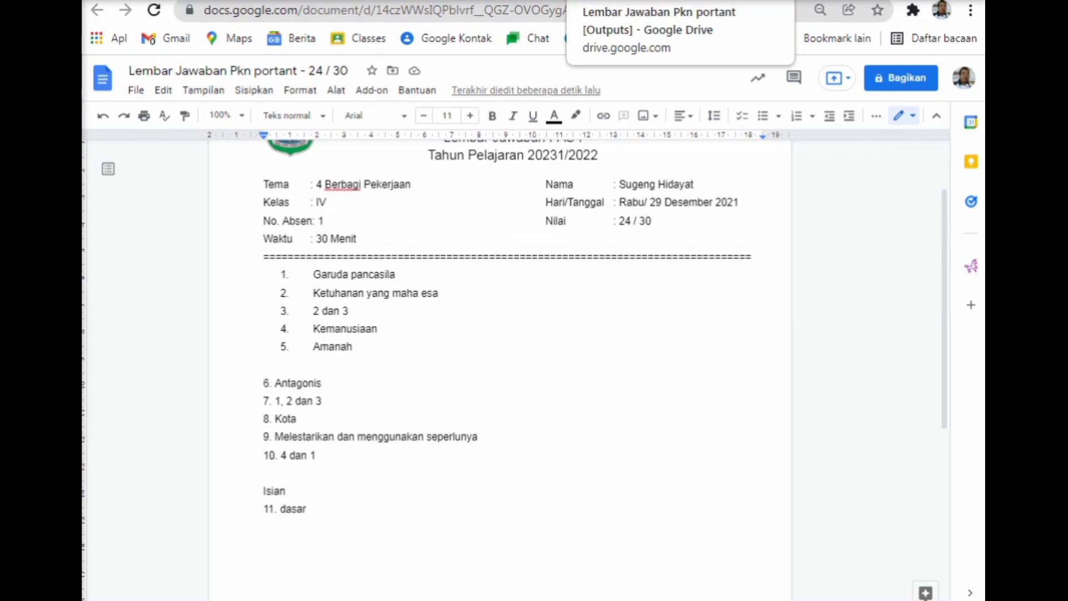
pyautogui.click(628, 0)
pyautogui.click(539, 267)
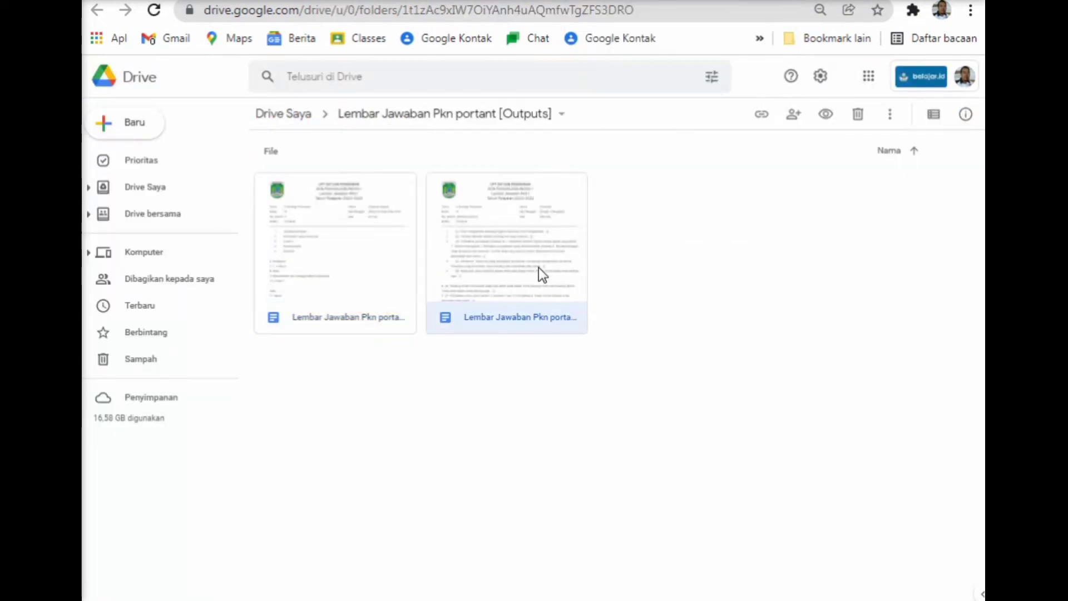
# Open the second generated answer sheet and scroll through its answers.
pyautogui.doubleClick(539, 267)
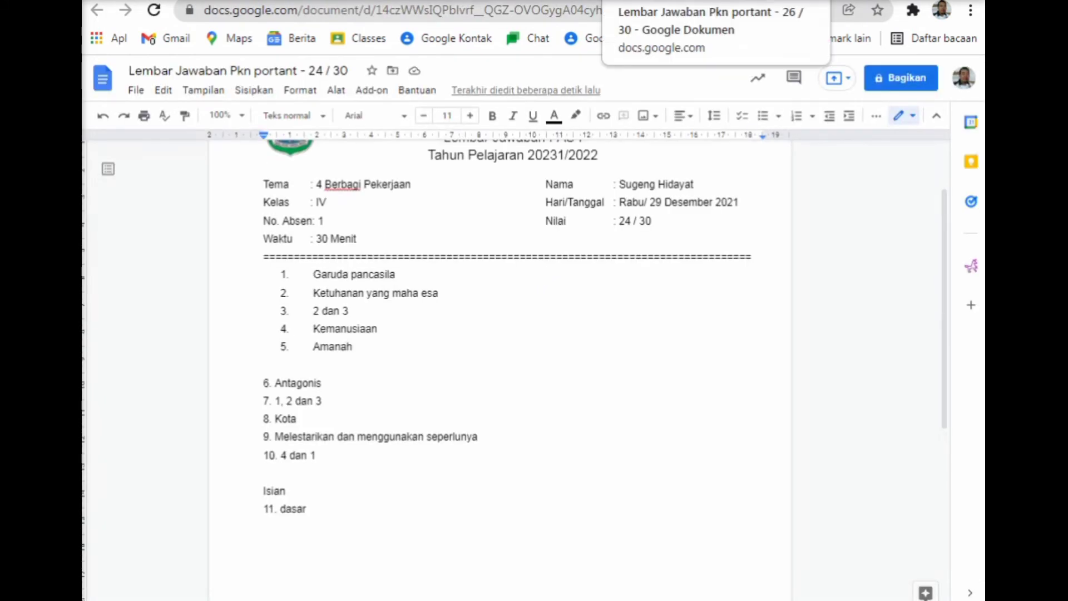
pyautogui.click(656, 0)
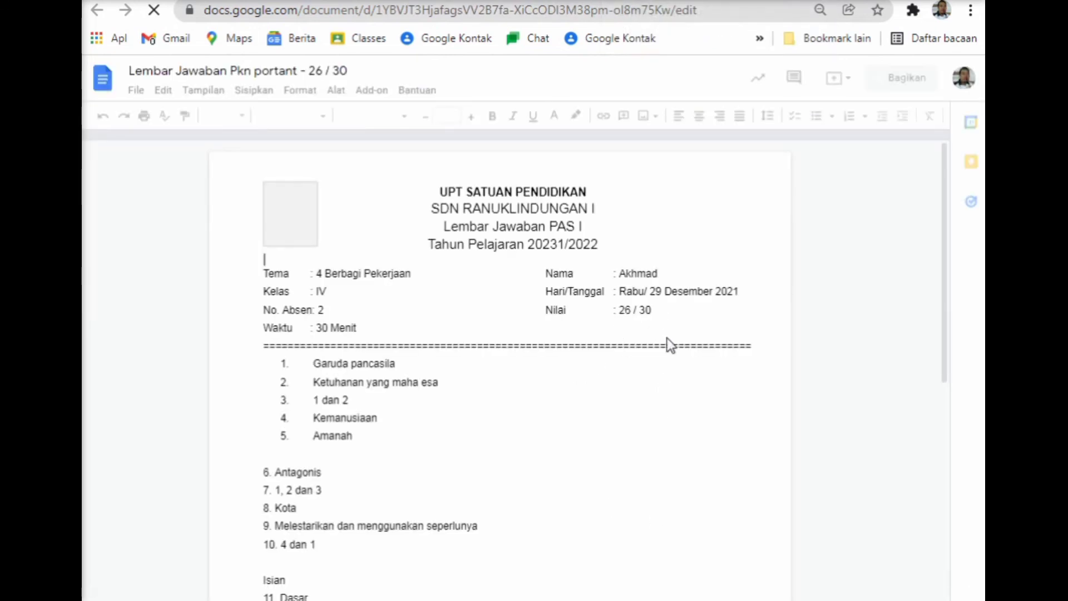
pyautogui.scroll(-3, 584, 451)
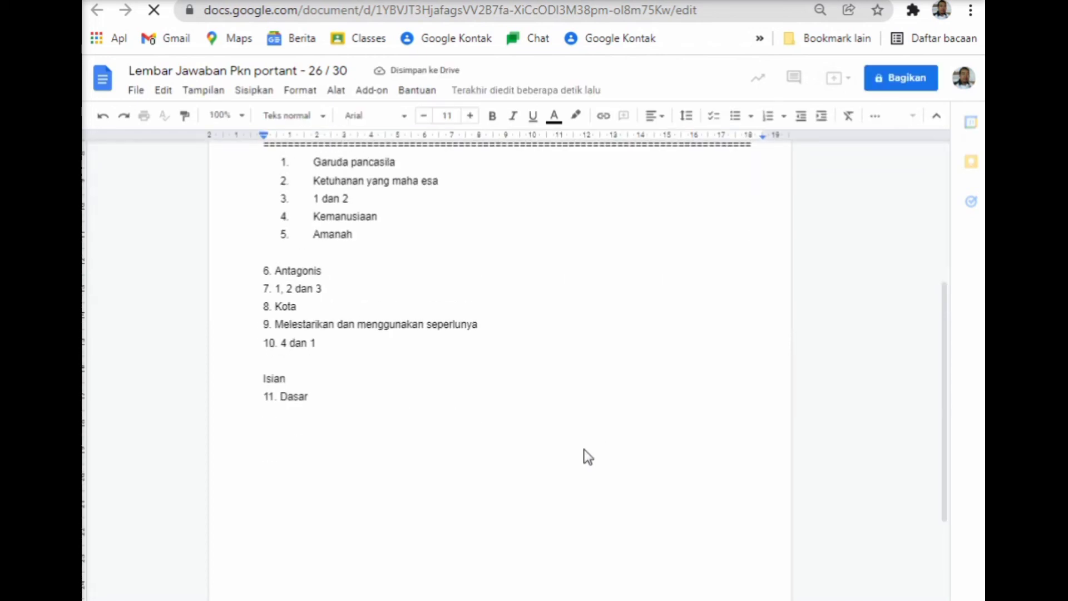
pyautogui.scroll(2, 588, 457)
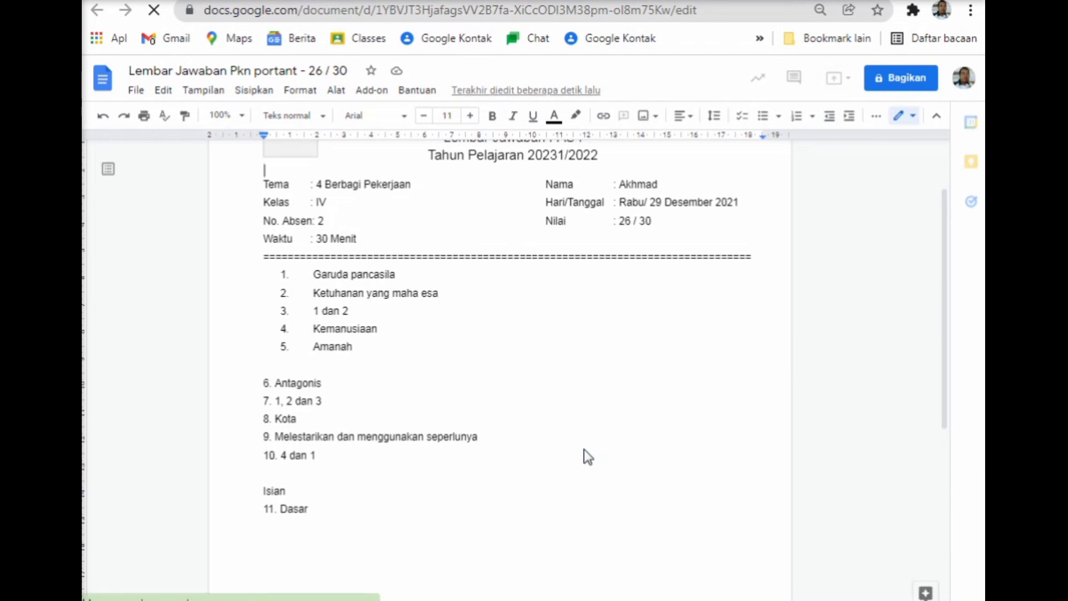
# Highlight the 26 / 30 score on the second student's answer sheet.
pyautogui.click(654, 229)
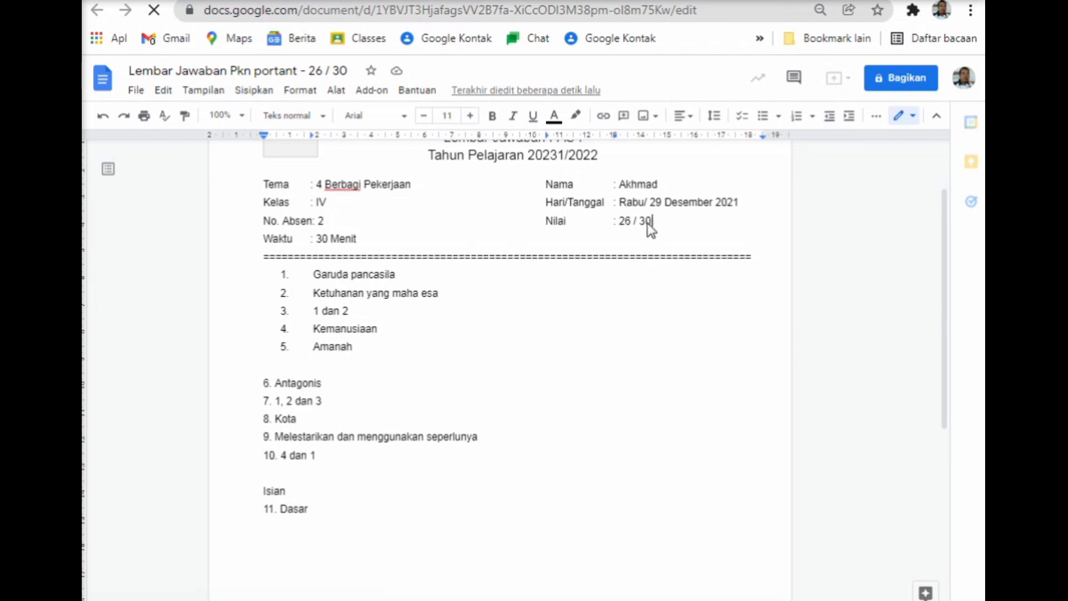
pyautogui.moveTo(626, 221); pyautogui.dragTo(651, 226)
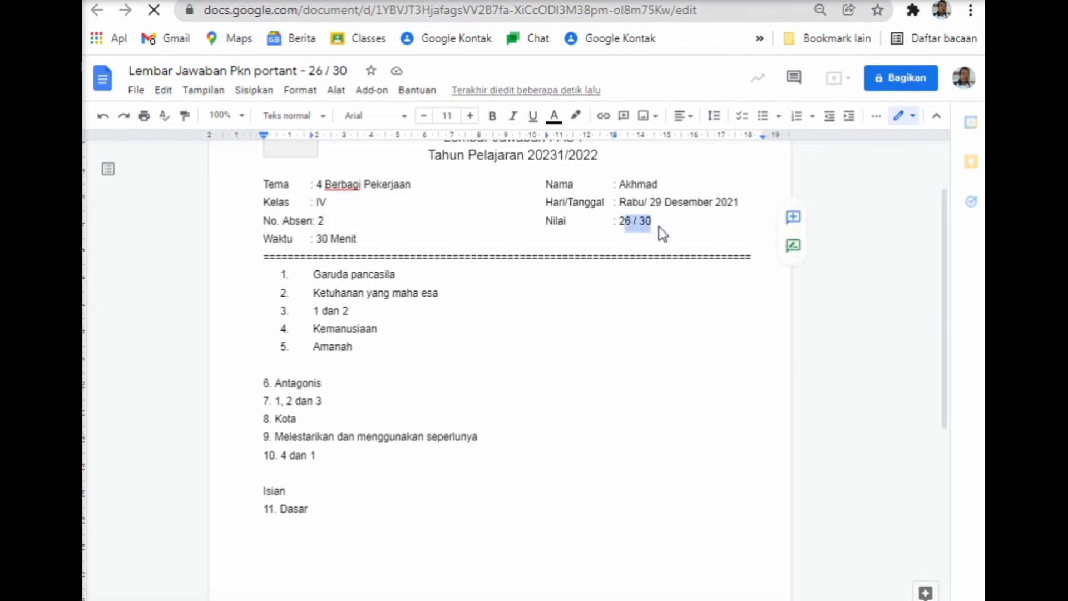
pyautogui.click(659, 226)
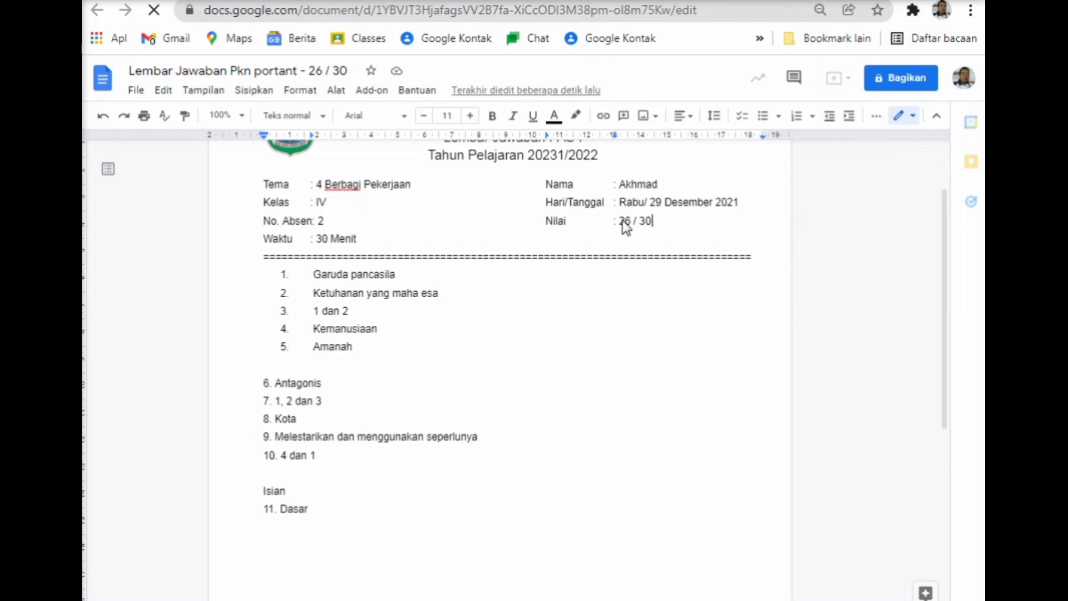
pyautogui.moveTo(622, 221); pyautogui.dragTo(651, 226)
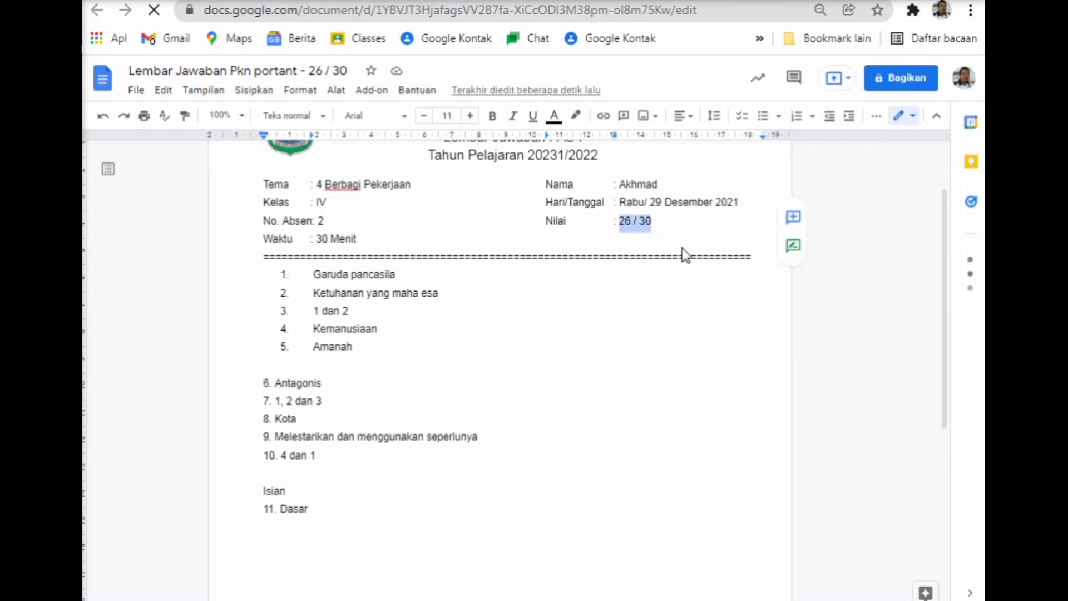
pyautogui.click(693, 296)
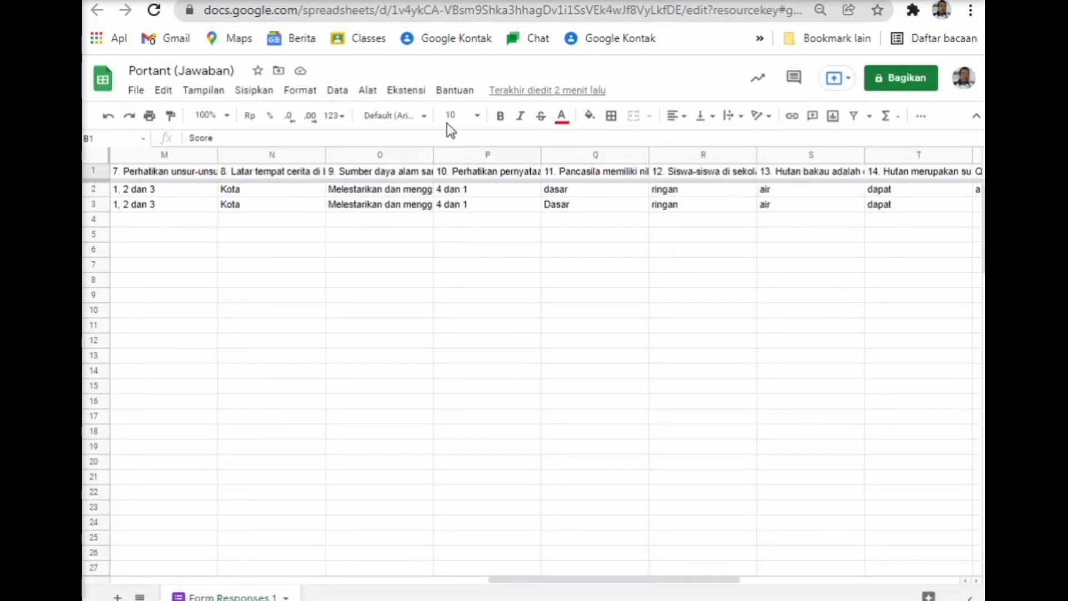
# Select B2:B3 to compare scores 24 / 30 and 26 / 30, then return to the first answer sheet.
pyautogui.moveTo(626, 578); pyautogui.dragTo(302, 563)
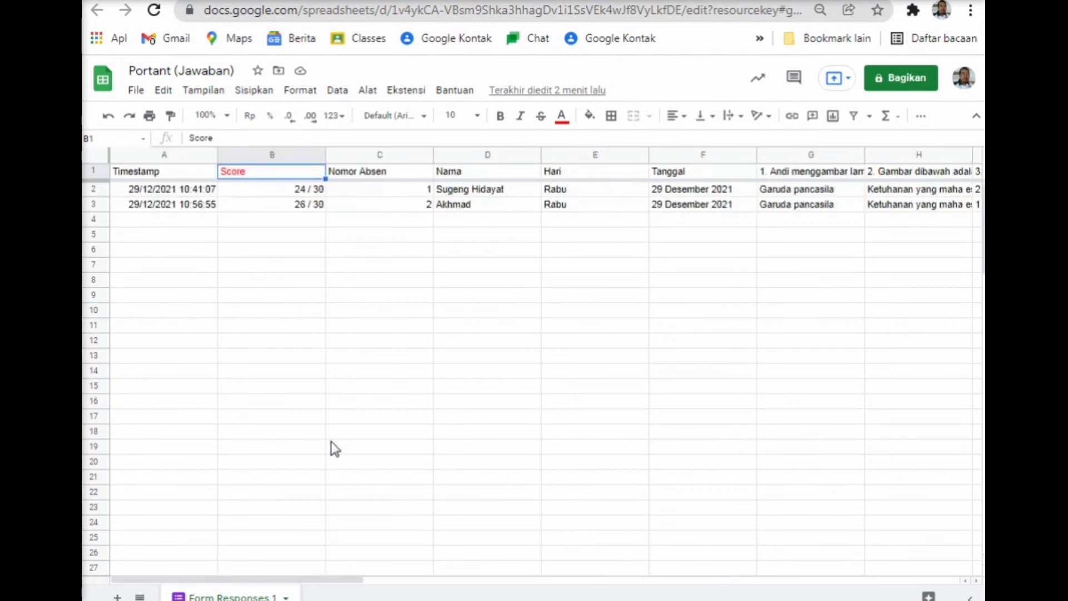
pyautogui.click(299, 224)
pyautogui.moveTo(293, 188); pyautogui.dragTo(292, 206)
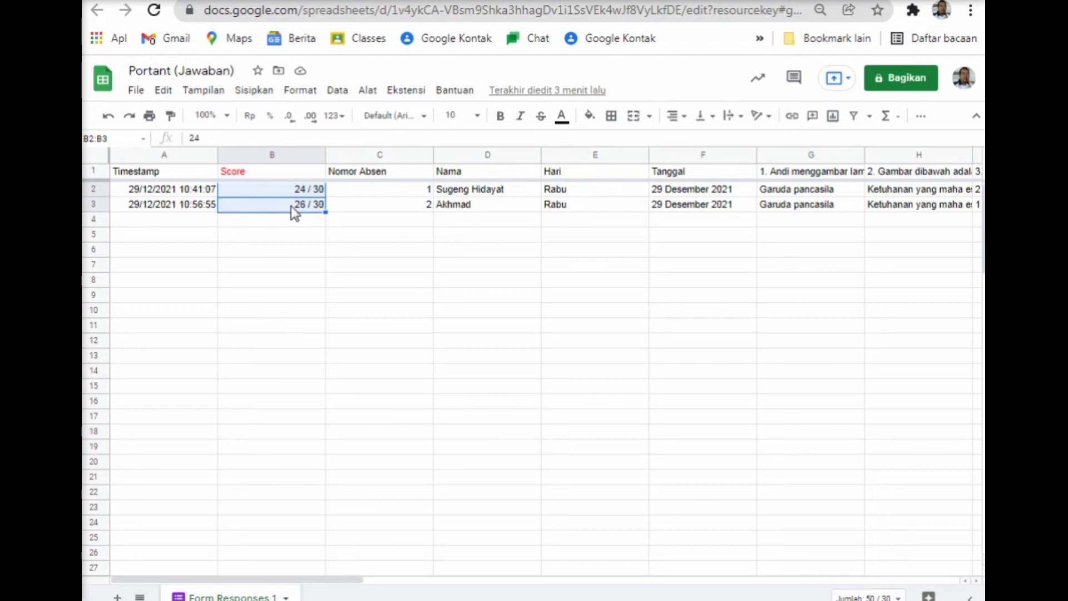
pyautogui.click(318, 222)
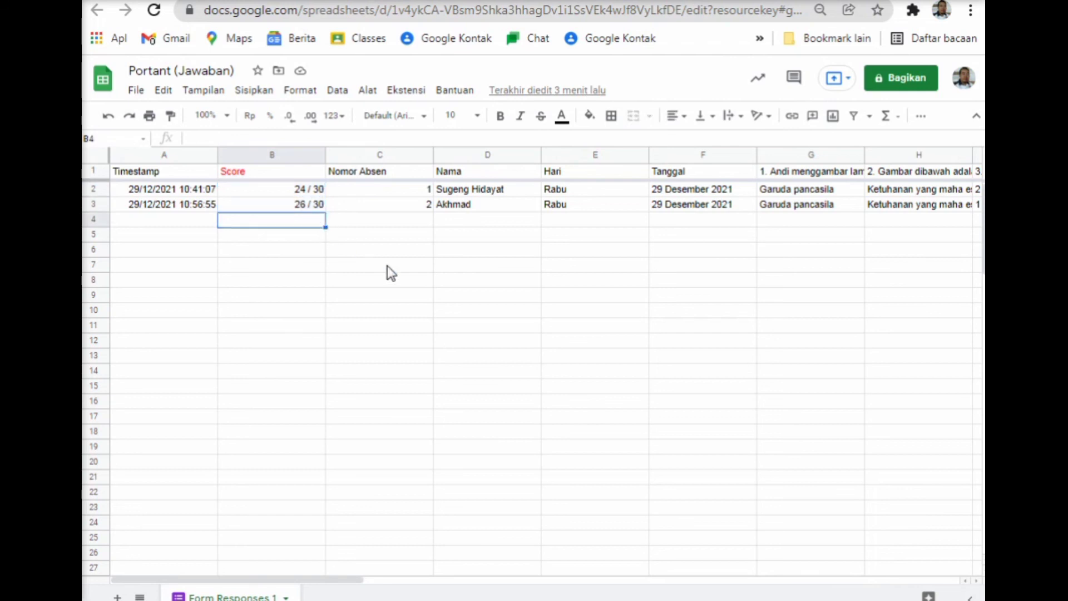
pyautogui.click(768, 0)
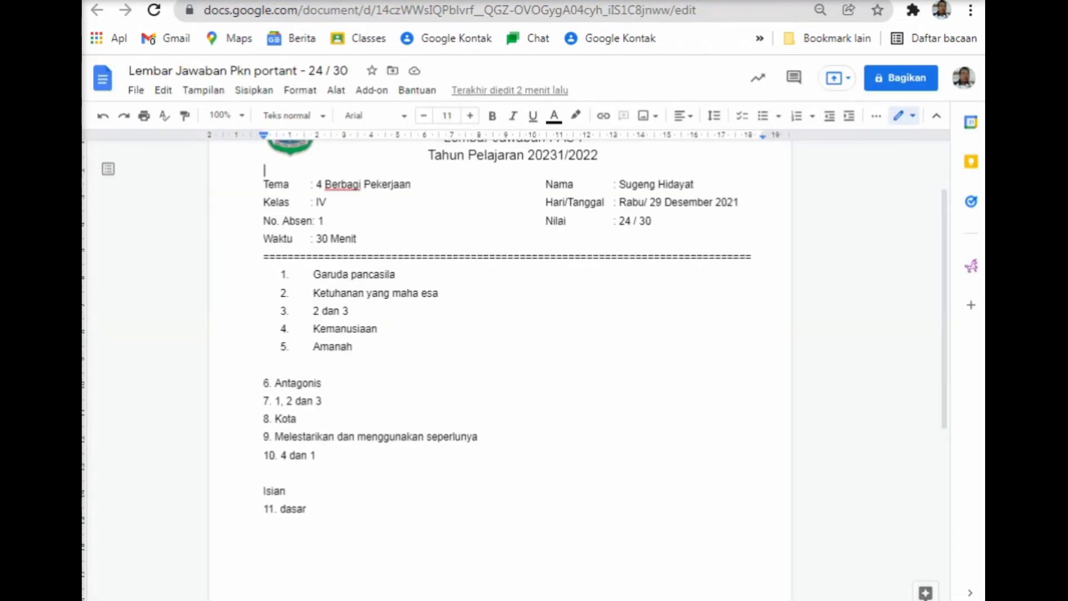
pyautogui.click(651, 221)
pyautogui.click(640, 599)
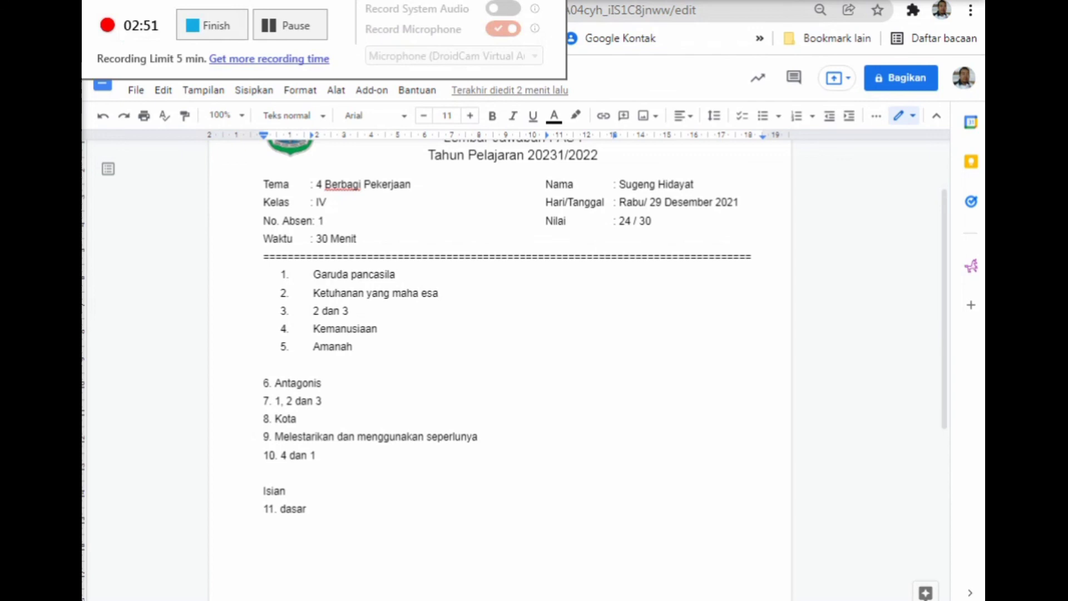